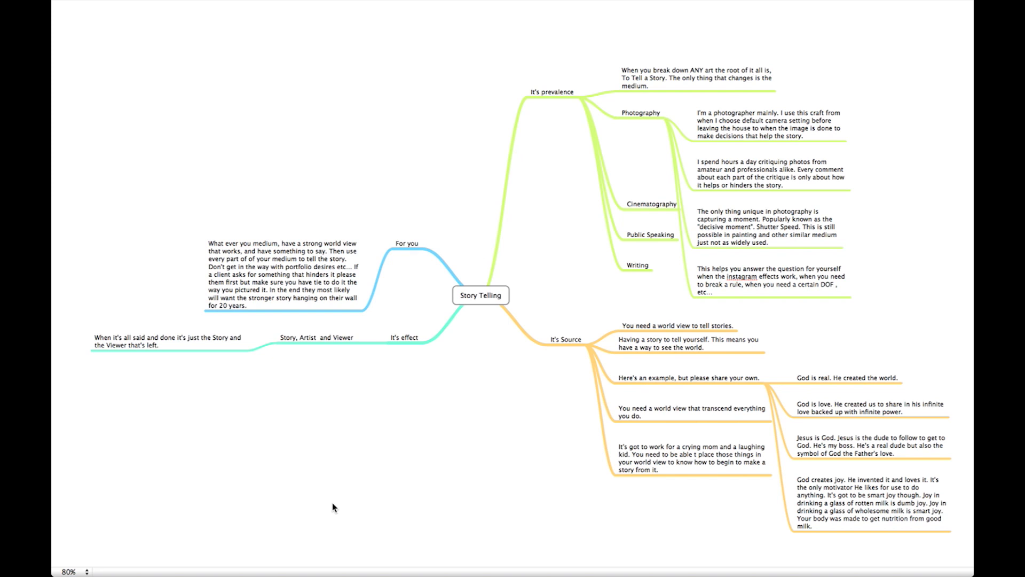
Step: Add a new main branch to the Story Telling node, keeping its default name, and leave full-screen view
mouse_move(466, 303)
left_click(523, 295)
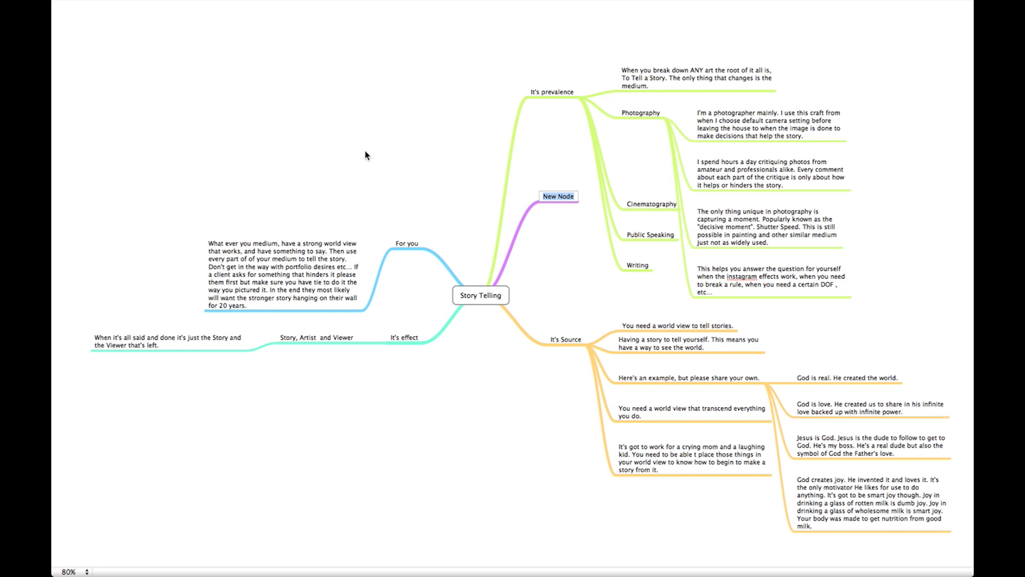
key("Return")
left_click(352, 152)
key("Escape")
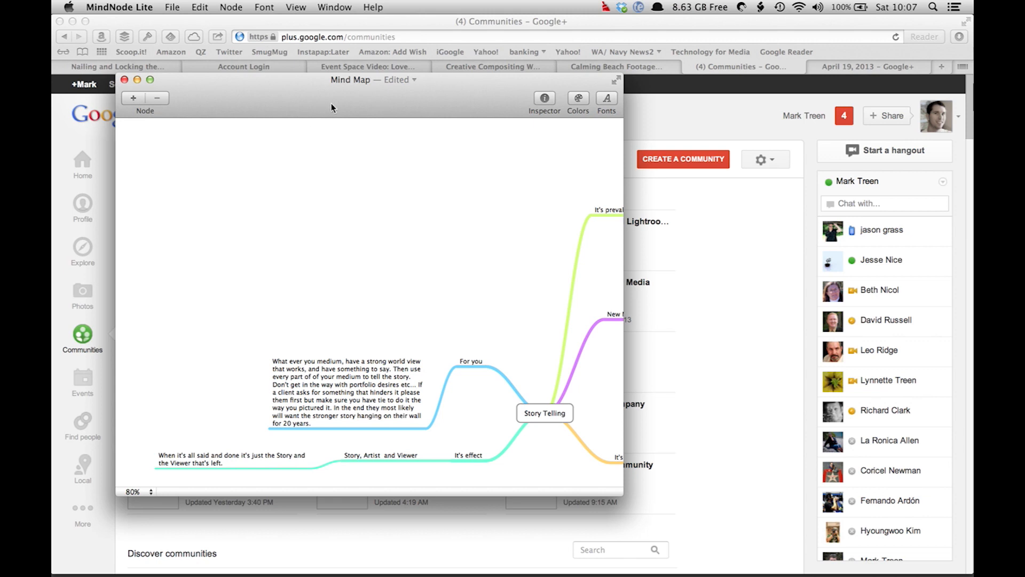
Step: Export the mind map as a Plain Text outline named Story Telling 2 into the Blogging folder
left_click(131, 8)
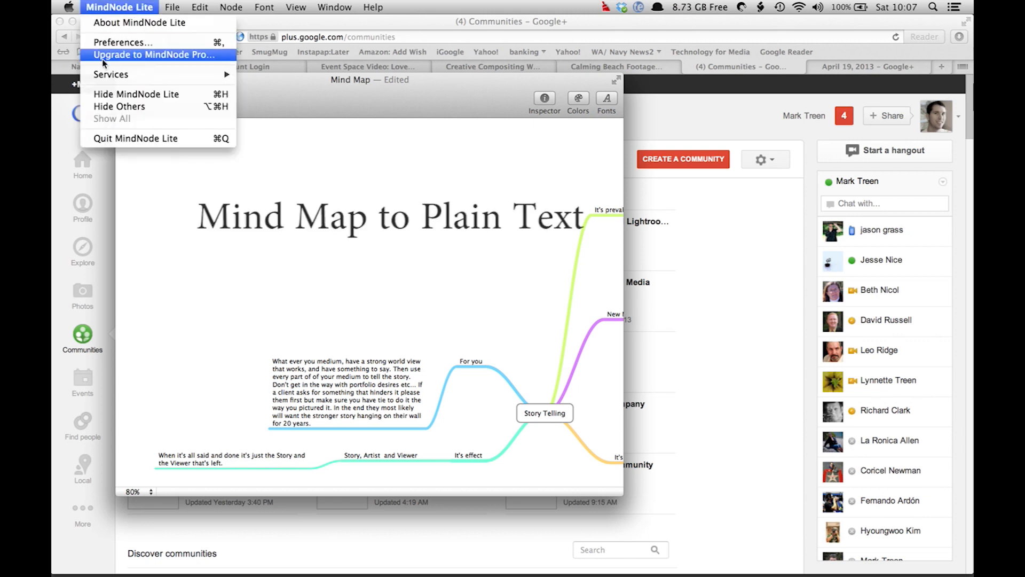
left_click(174, 8)
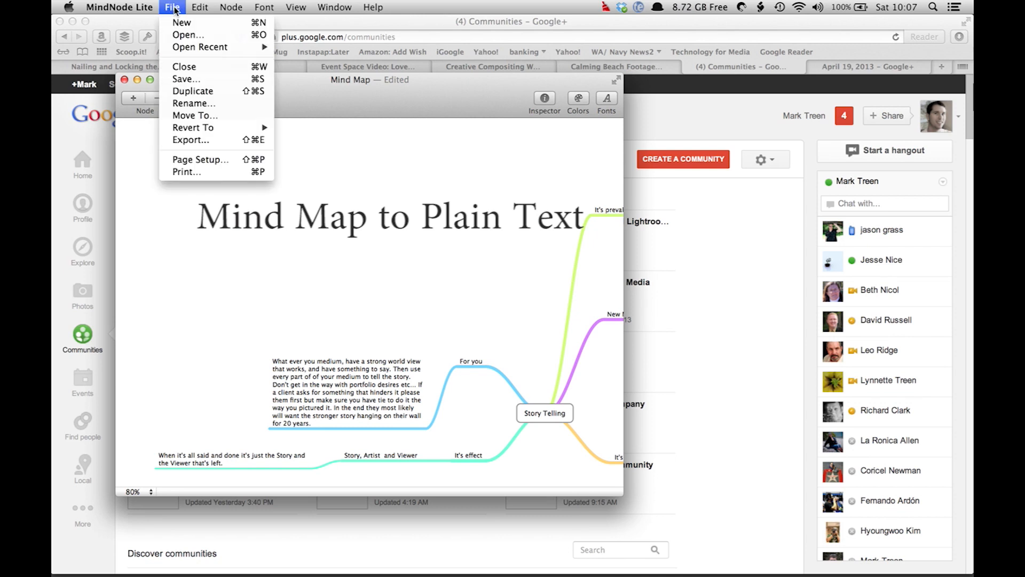
left_click(190, 140)
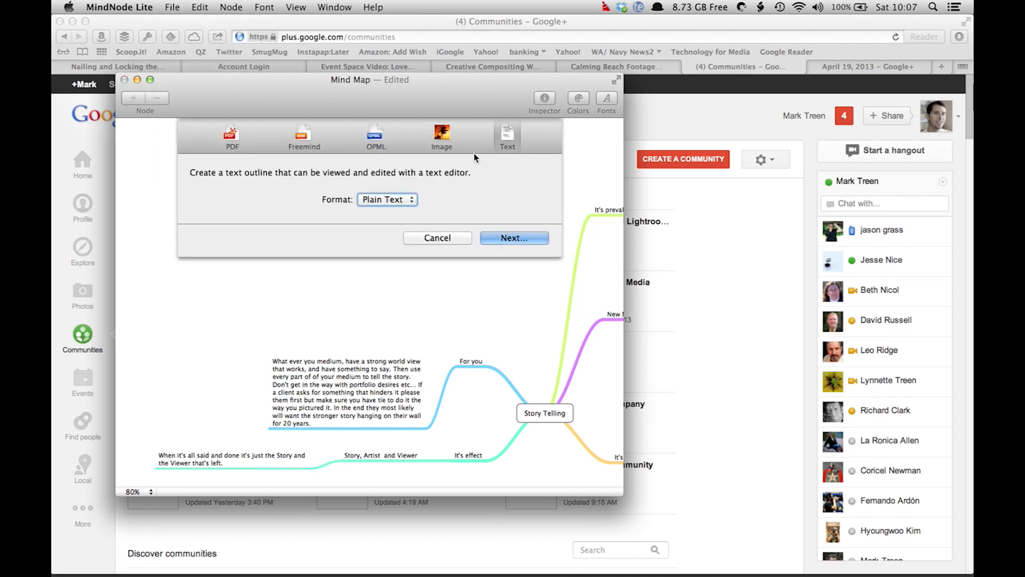
left_click(524, 239)
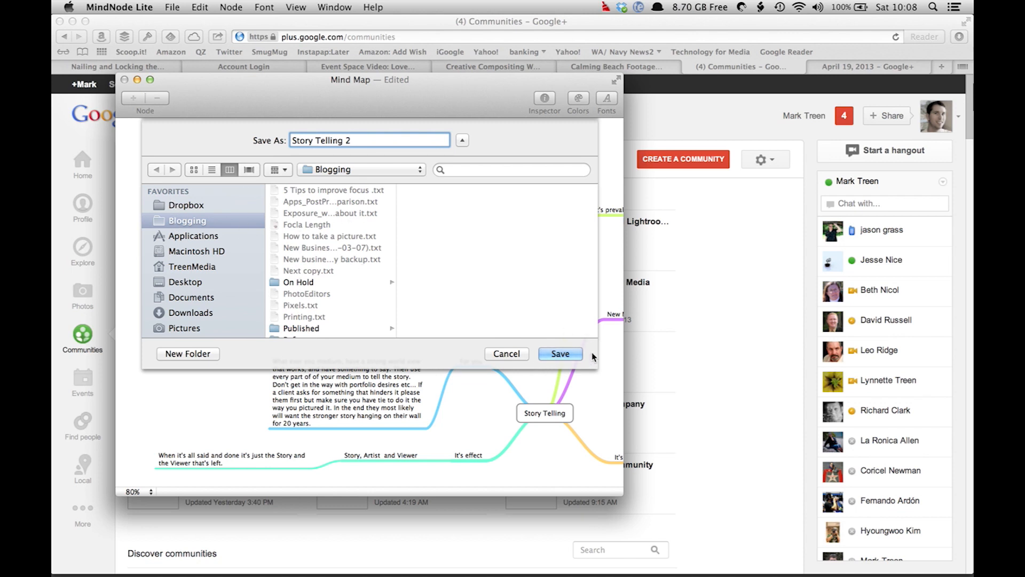
left_click(559, 354)
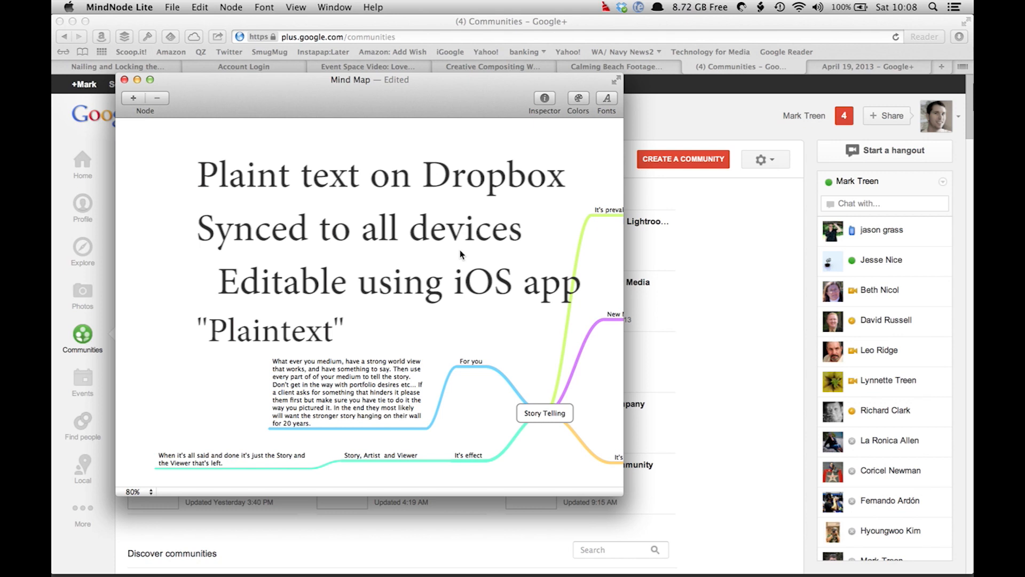
Step: Switch to Finder and open the exported Story Telling 2 file from Dropbox's Blogging folder in TextEdit
mouse_move(150, 545)
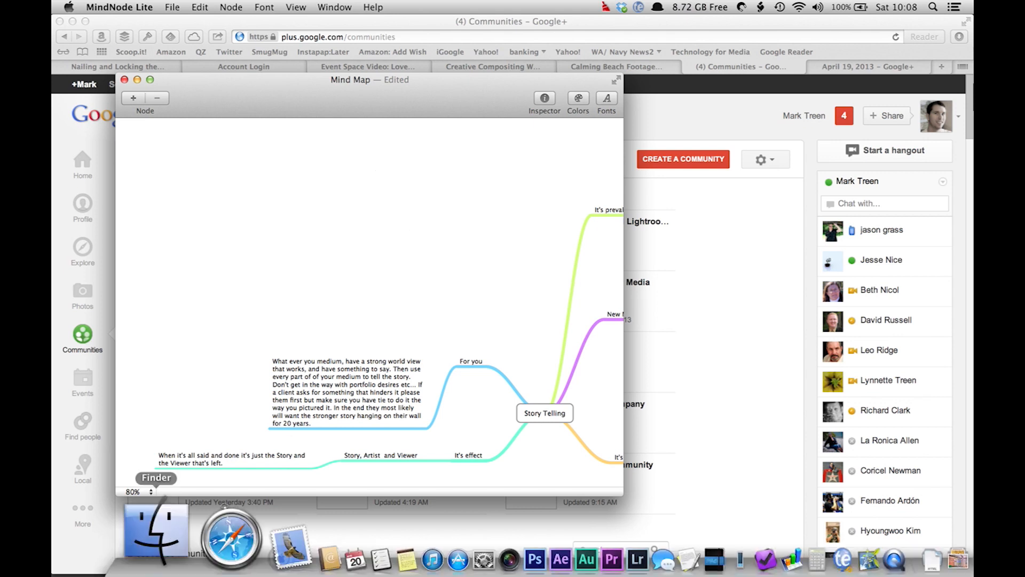
left_click(152, 545)
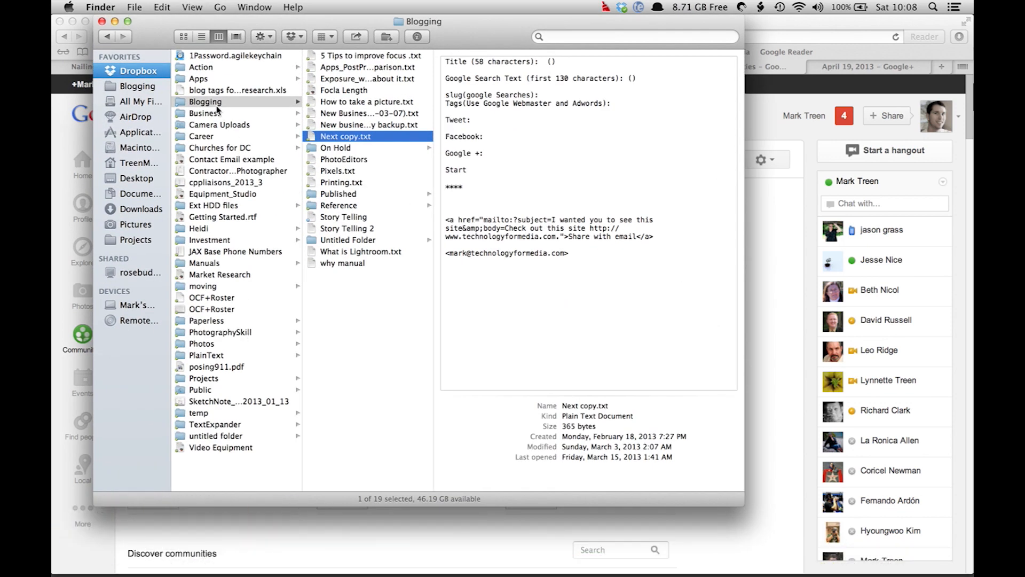
left_click(356, 229)
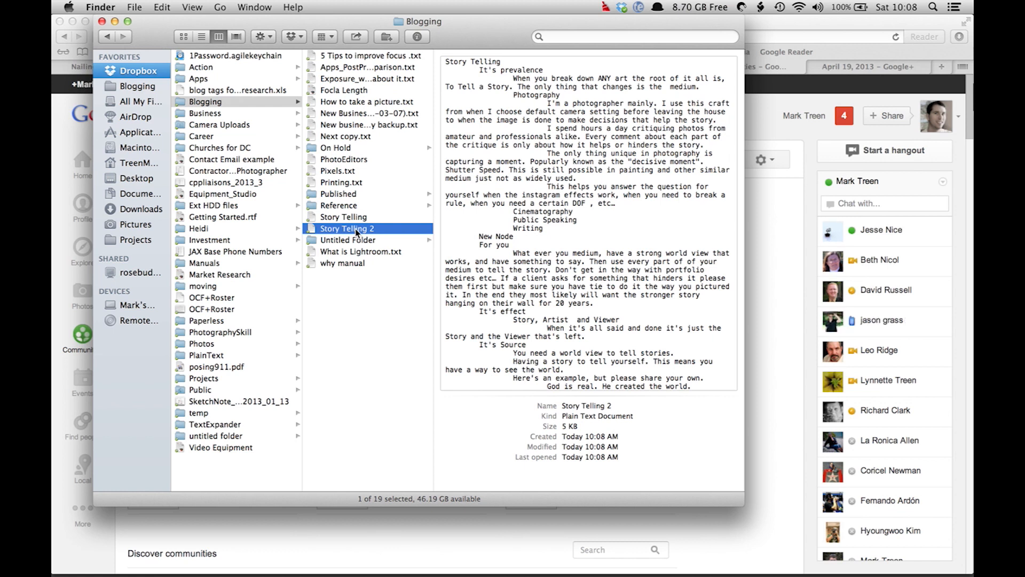
double_click(357, 228)
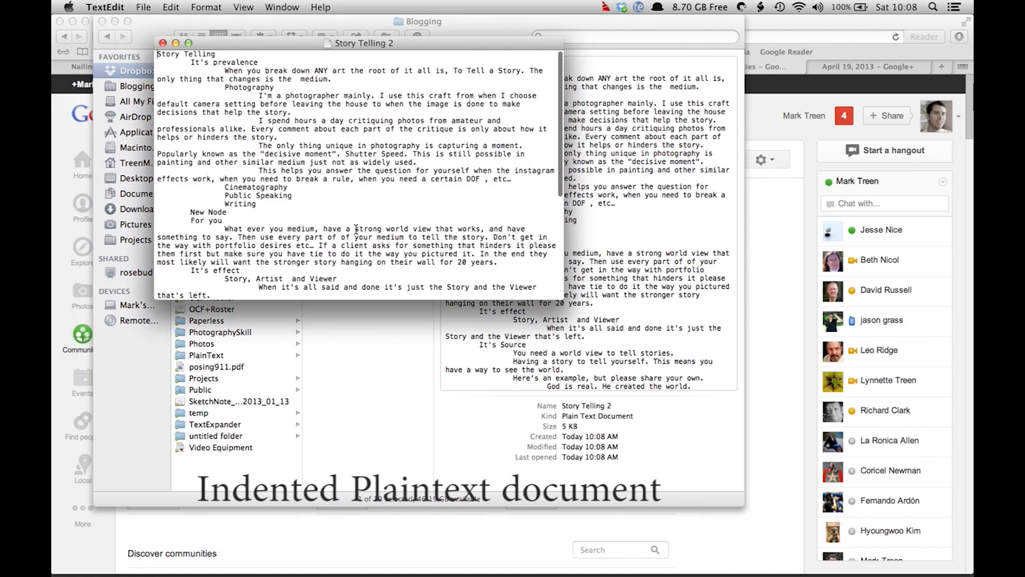
Step: Convert the entire outline with the Indents to Markdown service, then save the document and return to Finder
key("super+a")
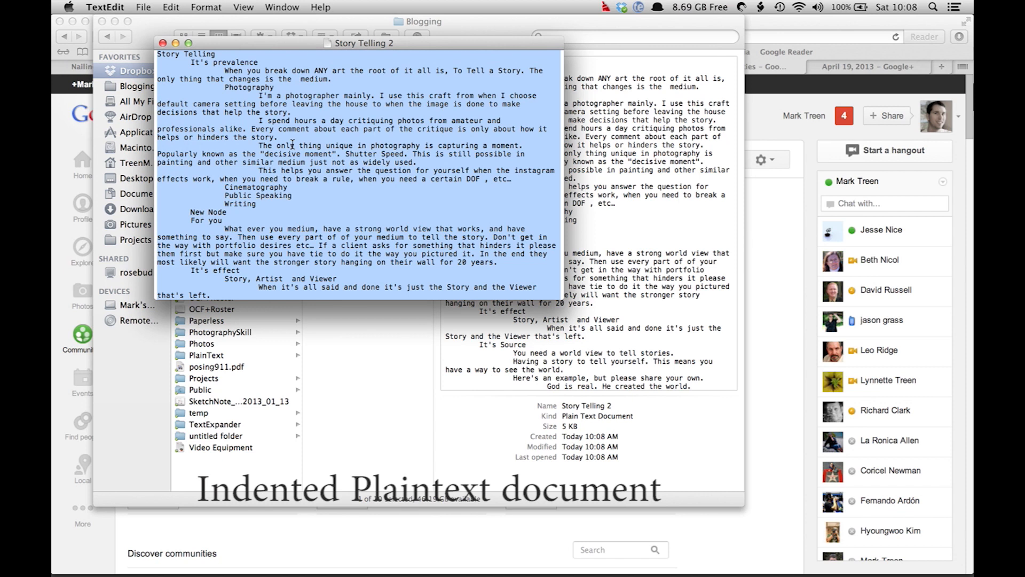
right_click(292, 144)
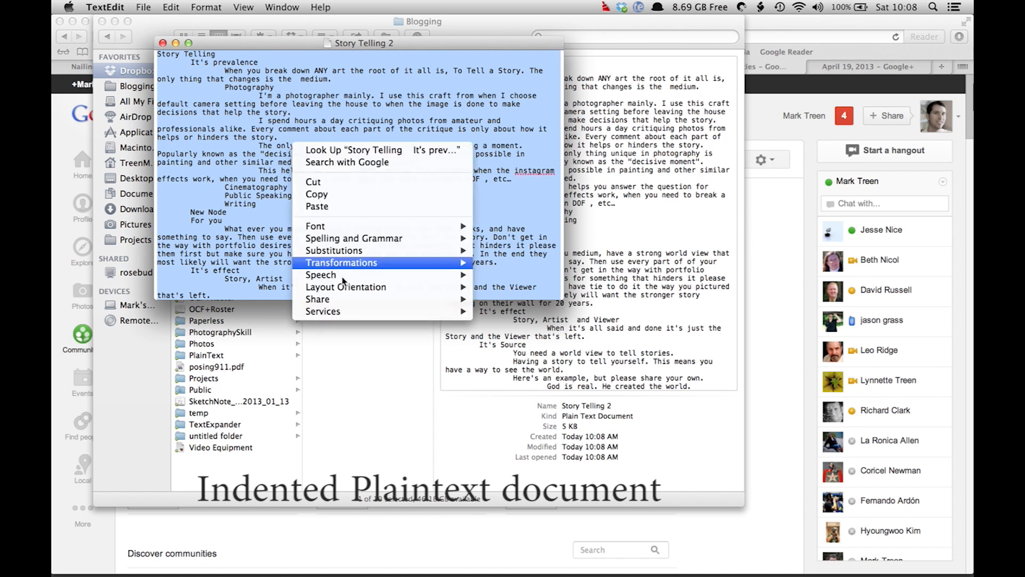
mouse_move(351, 312)
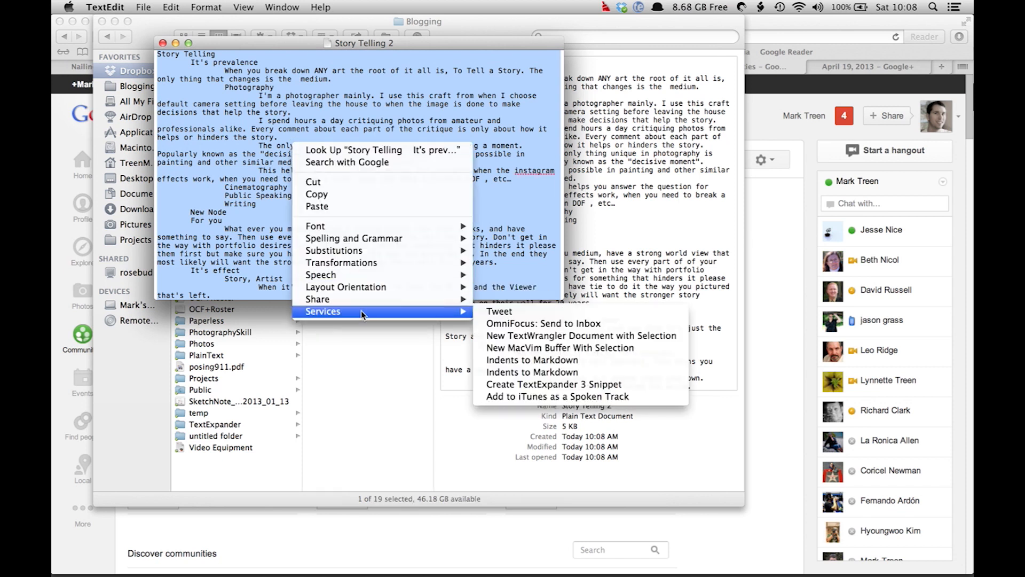
left_click(506, 361)
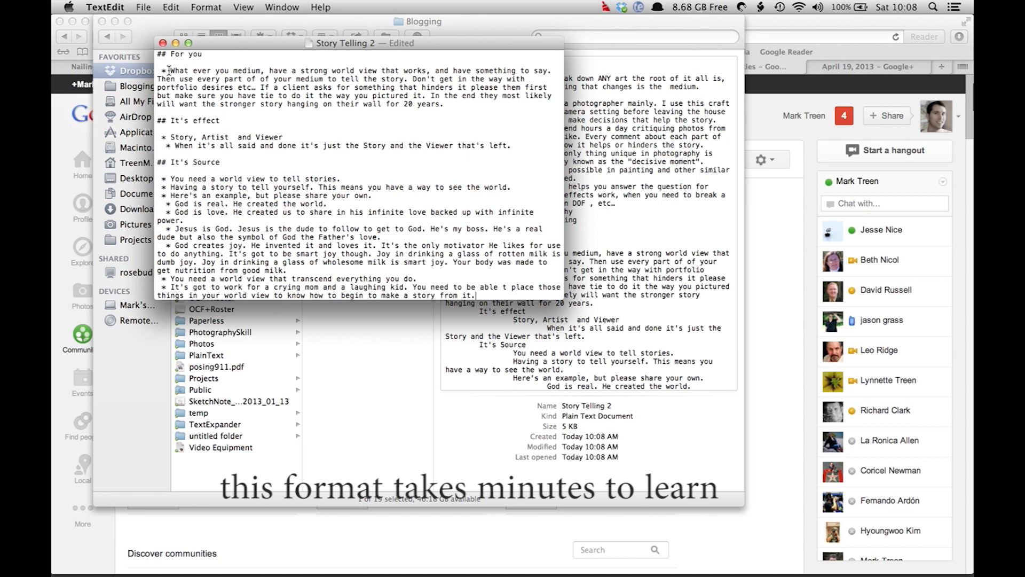
scroll(168, 83, "up", 6)
scroll(169, 83, "up", 2)
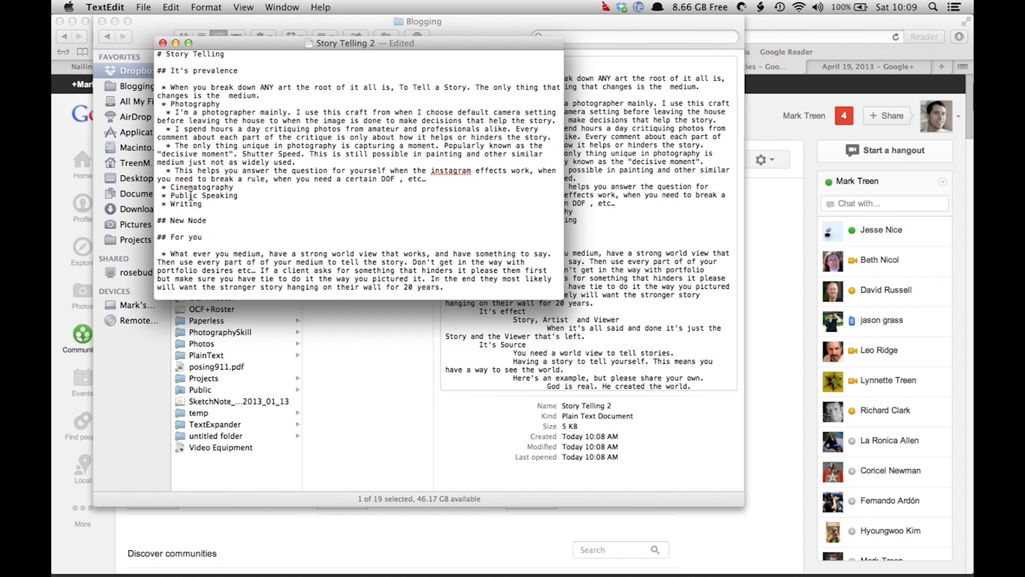
key("super+s")
left_click(382, 380)
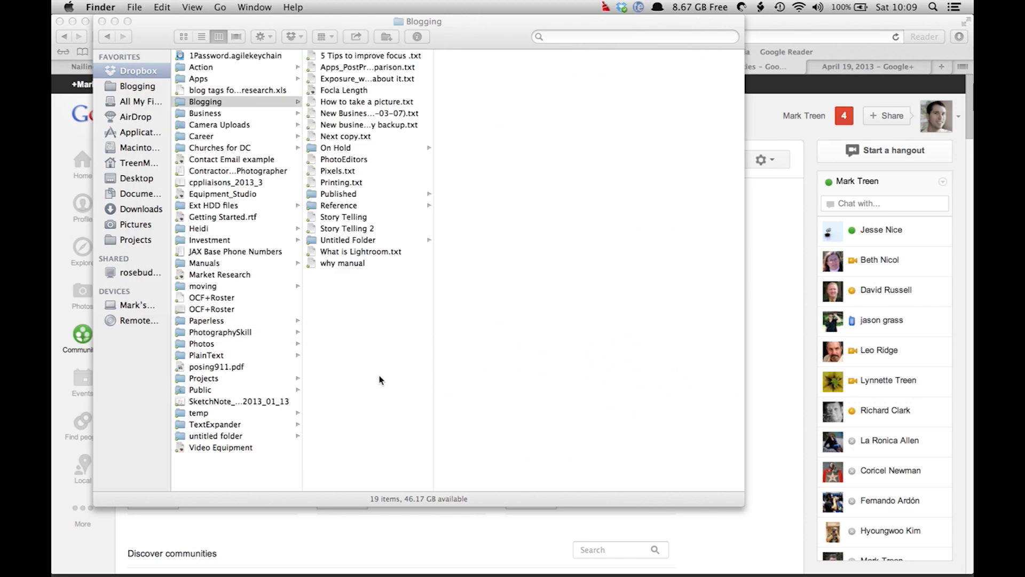
Step: Open the Story Telling 2 file in Marked and highlight the rendered text from the title through the For you heading
left_click(326, 227)
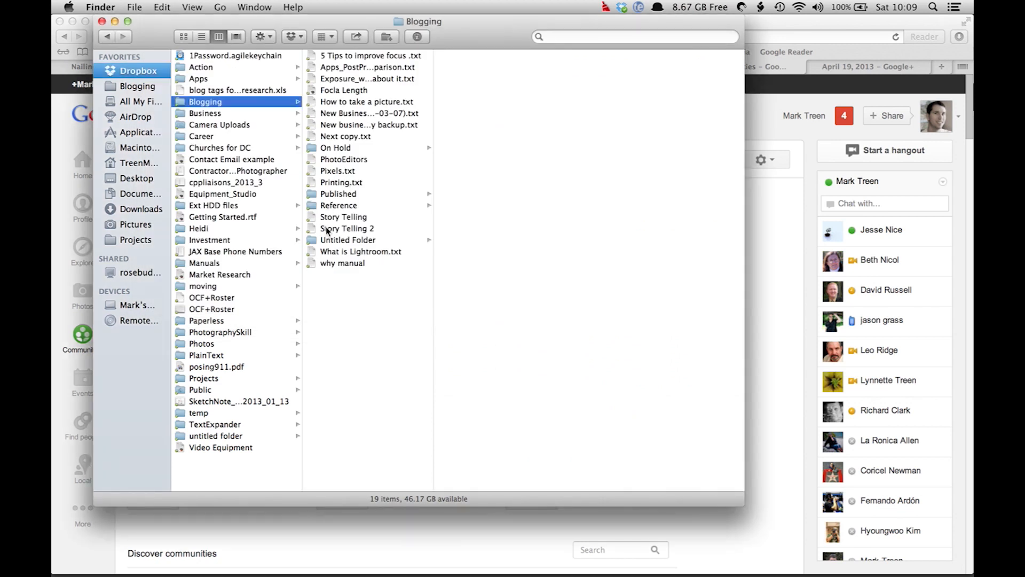
left_click_drag(326, 227, 611, 547)
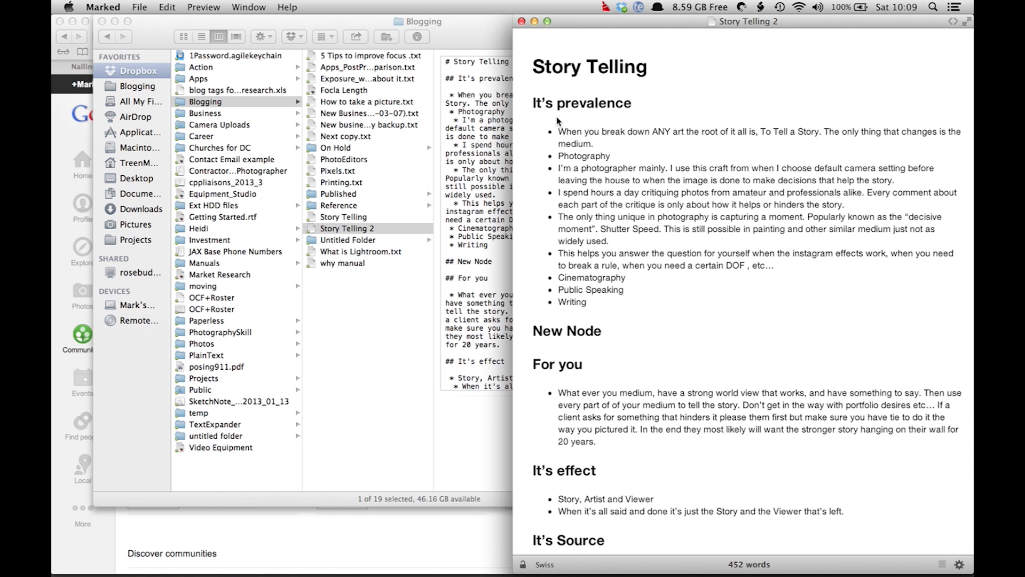
left_click_drag(534, 66, 660, 384)
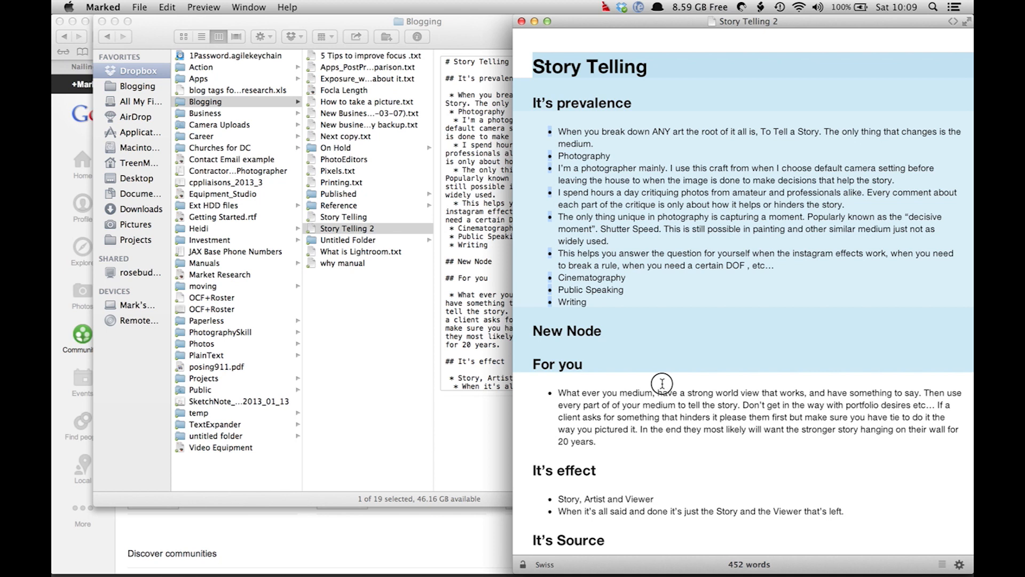
Step: Reopen Story Telling 2 in TextEdit and tile it on the left half of the screen beside the Marked preview
left_click(354, 228)
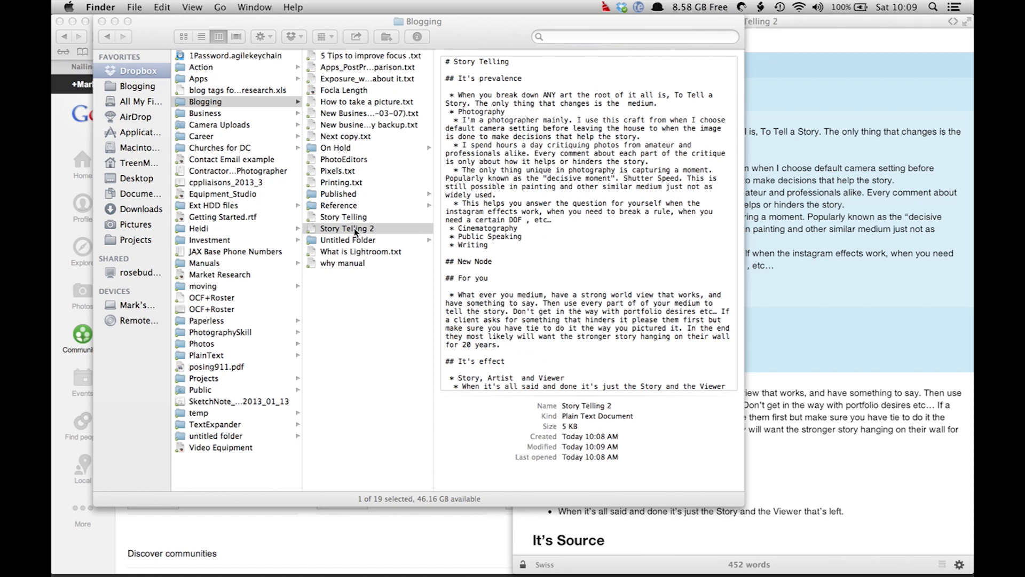
double_click(354, 229)
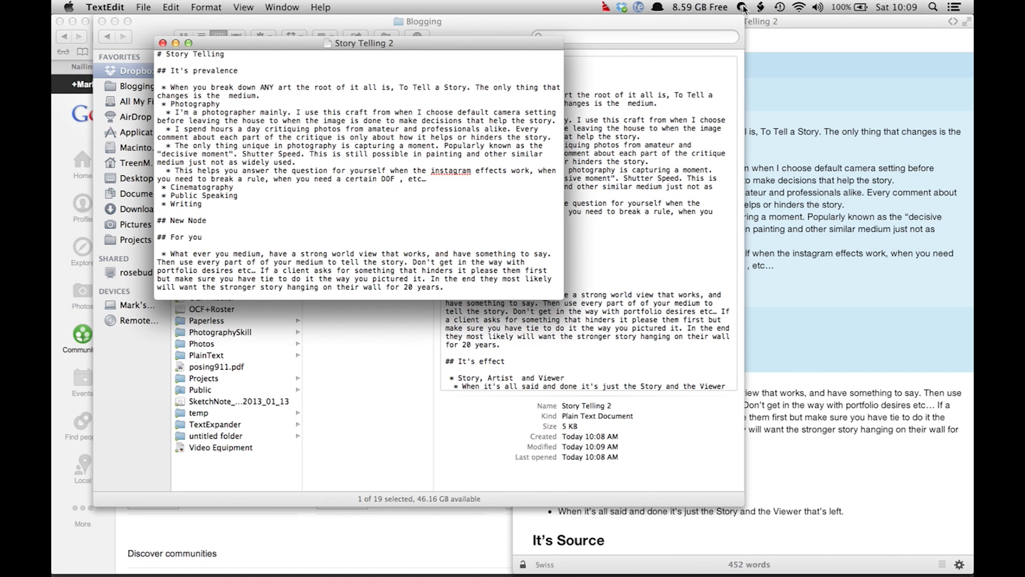
left_click_drag(428, 47, 53, 67)
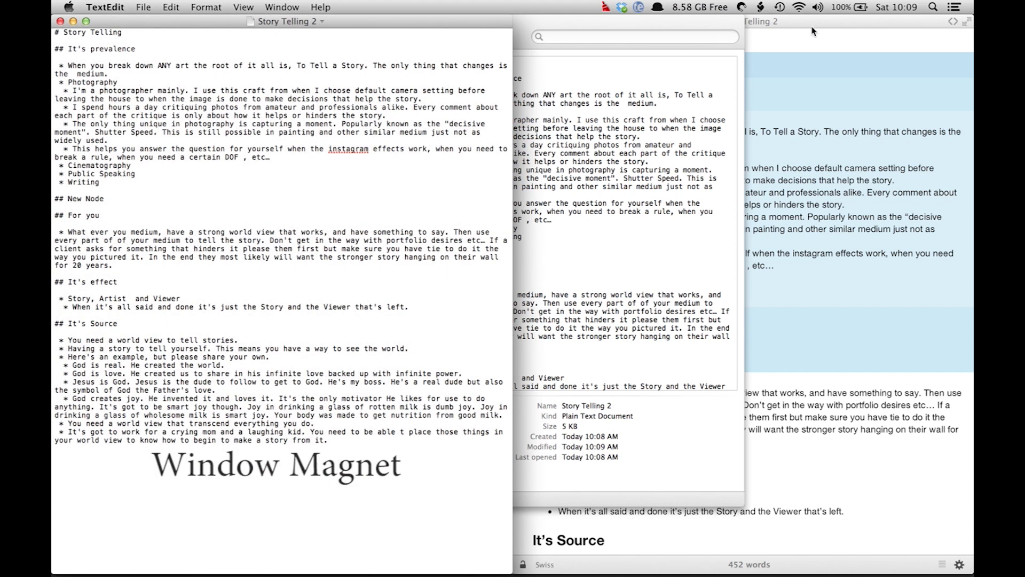
left_click(812, 30)
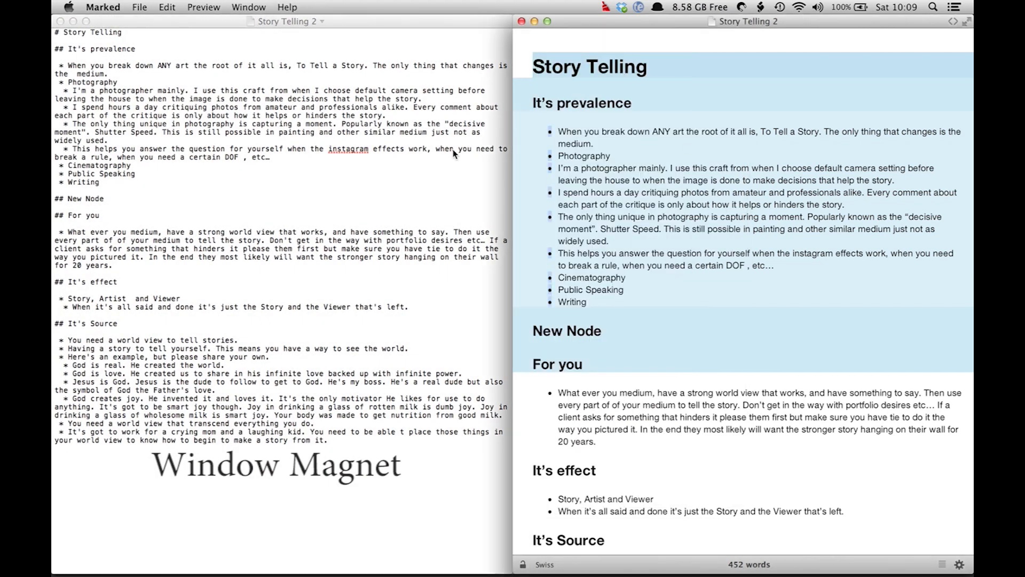
key("alt+super+d")
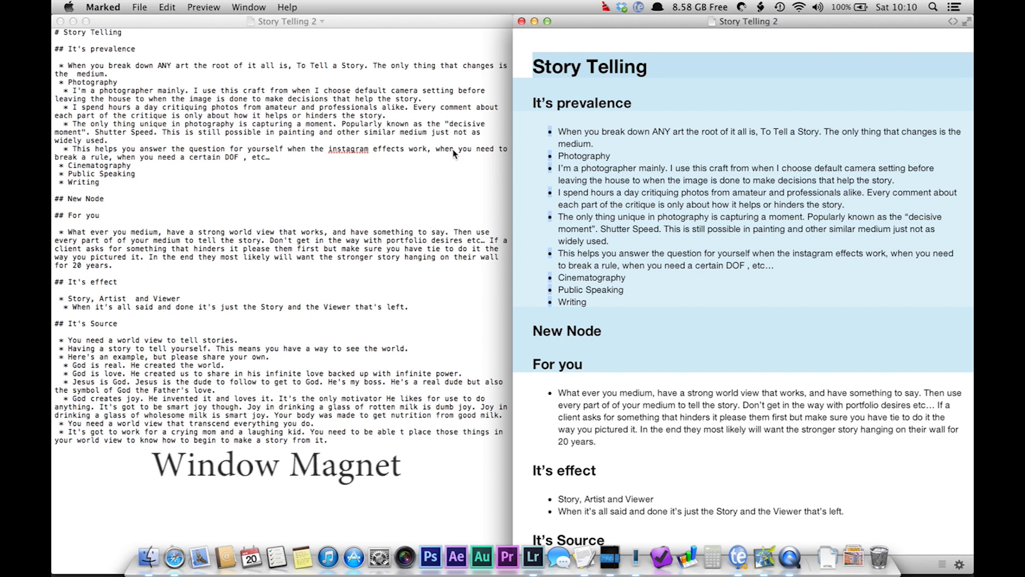
key("ctrl+Up")
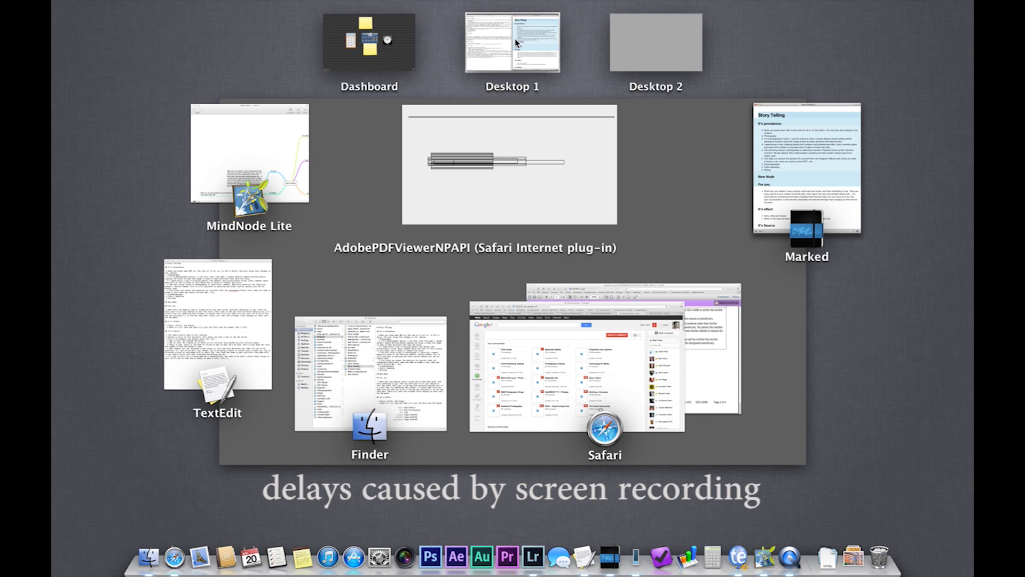
left_click(492, 47)
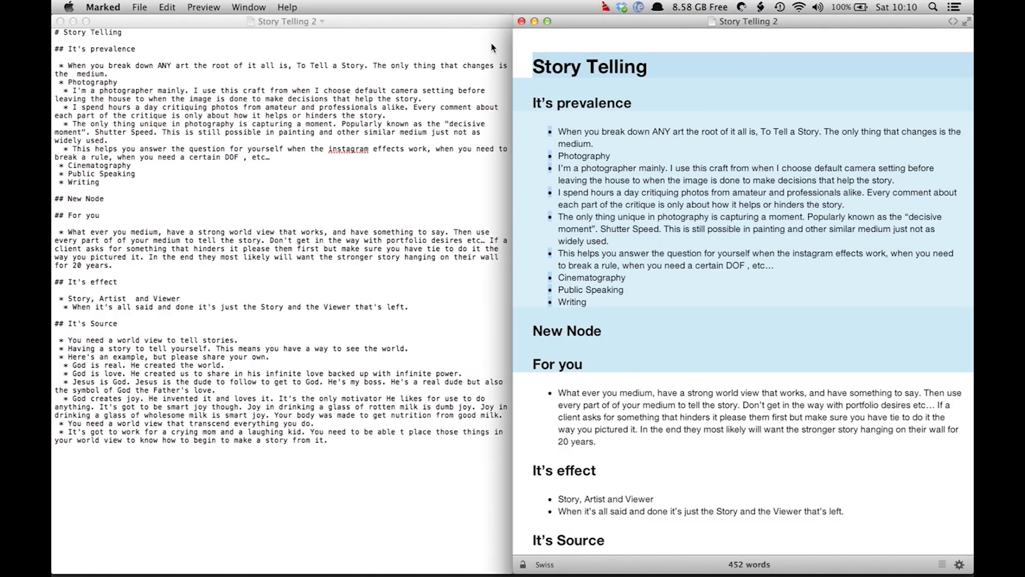
left_click(382, 161)
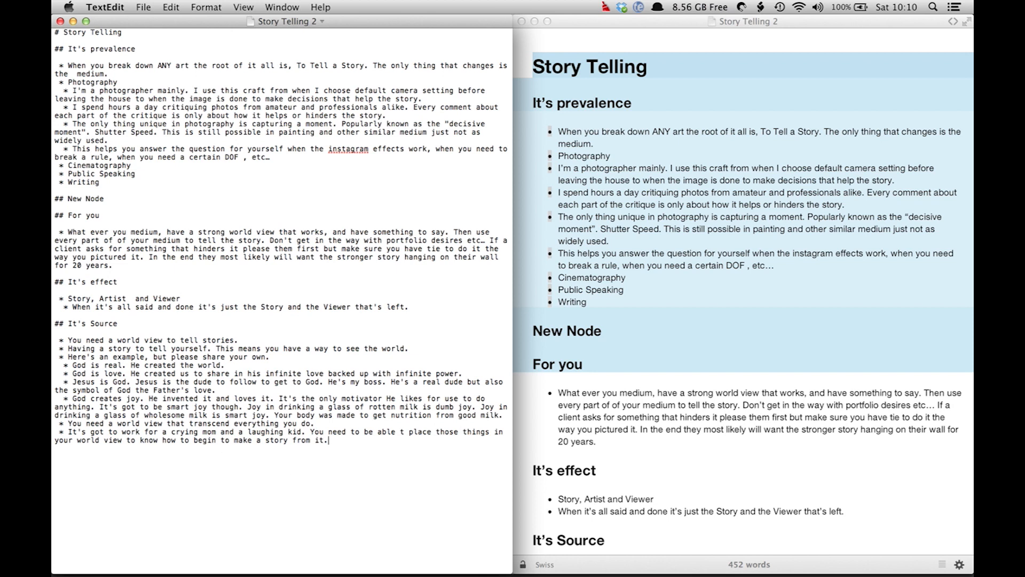
Step: Open Next copy.txt from the Blogging folder in Finder, copy its entire template text, and close the file
mouse_move(185, 572)
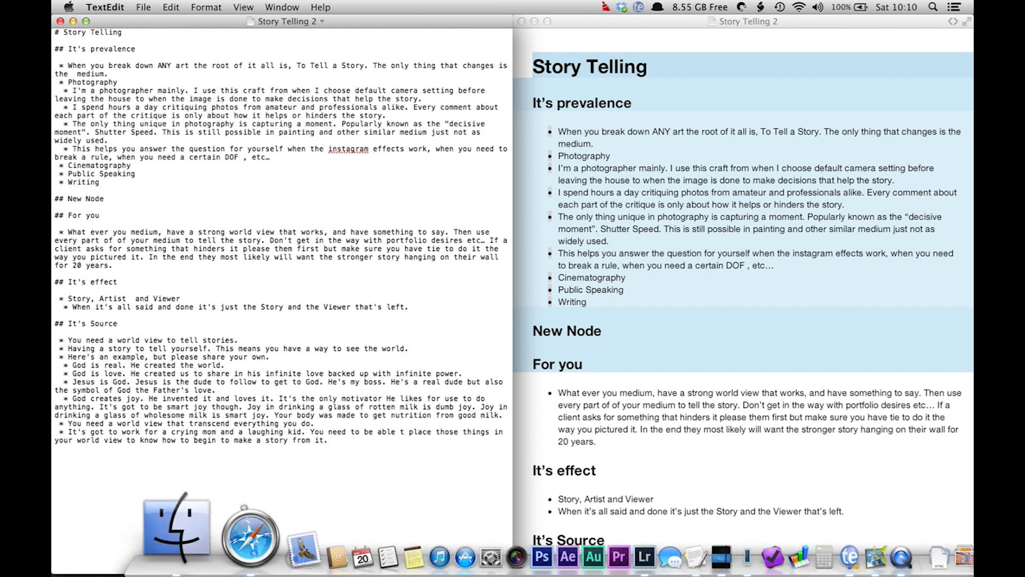
left_click(154, 543)
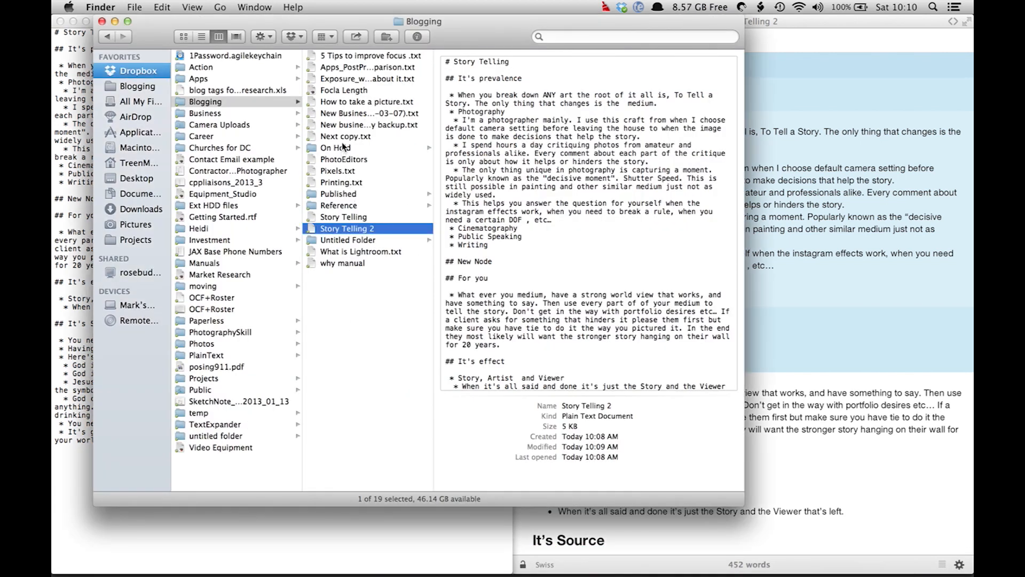
left_click(341, 136)
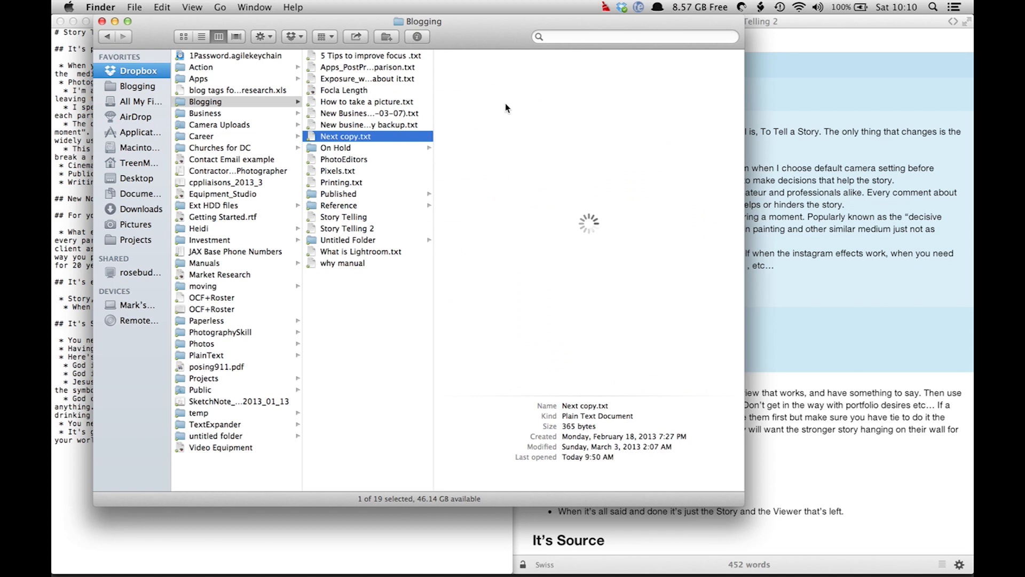
double_click(346, 138)
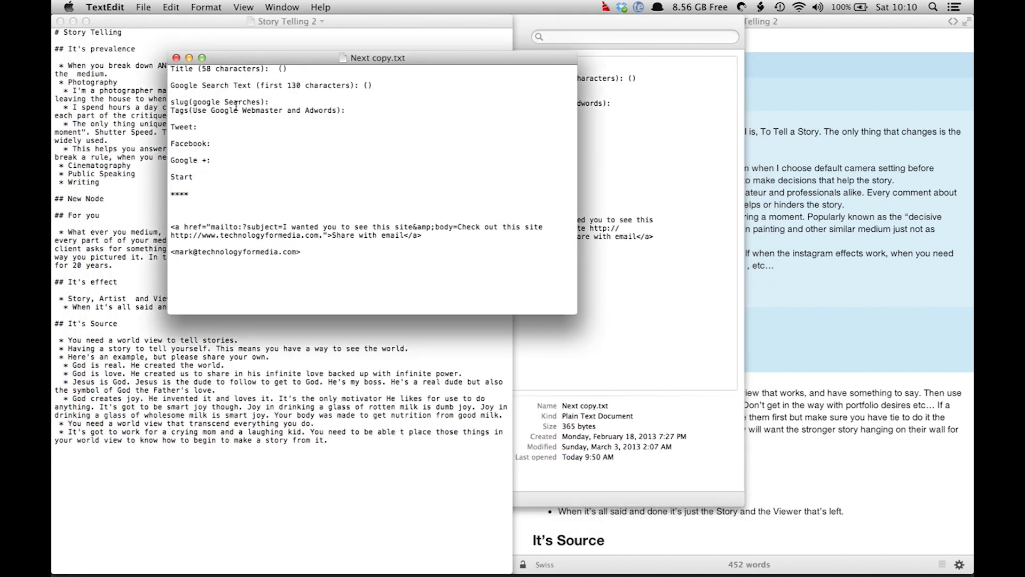
key("super+a")
key("super+c")
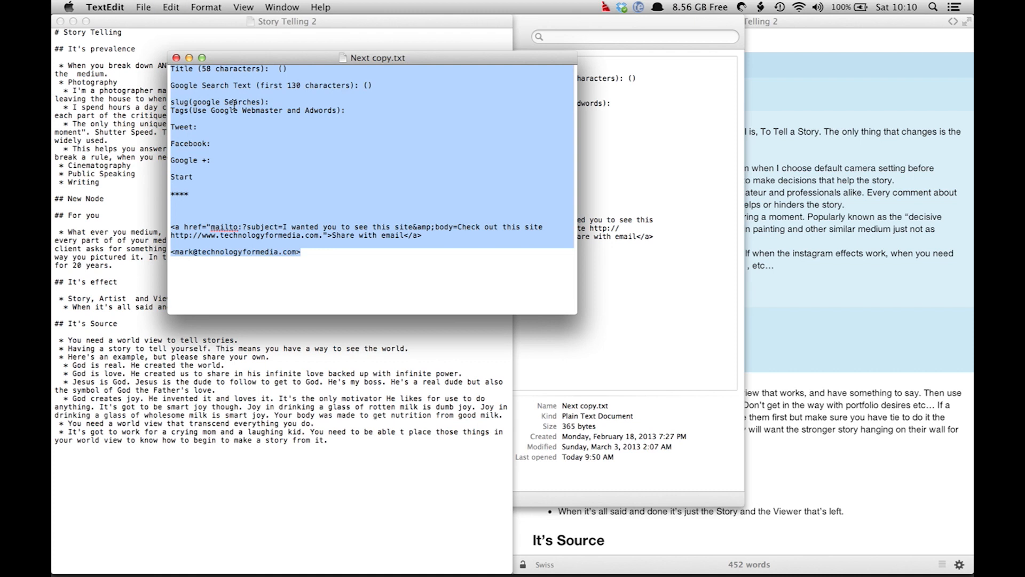
left_click(177, 58)
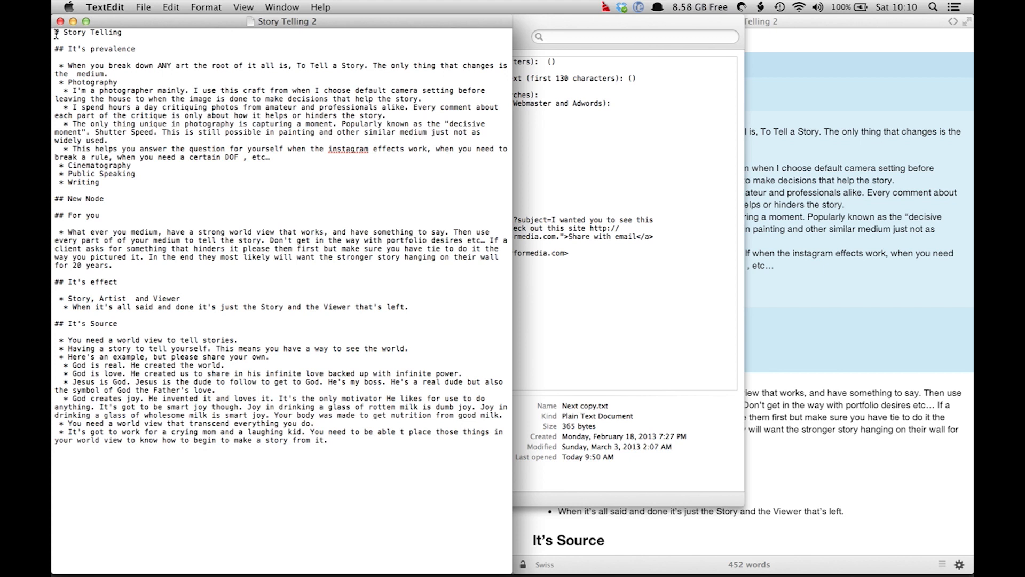
Step: Paste the copied blog post template above the Story Telling heading, leaving a blank line before the heading
key("Return")
key("Return")
key("Up")
key("Up")
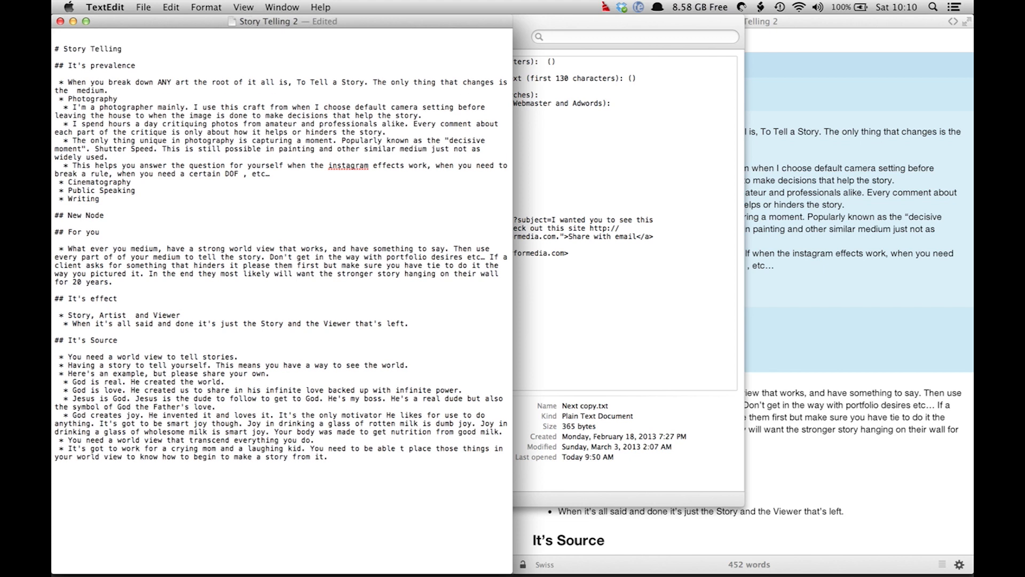
key("super+v")
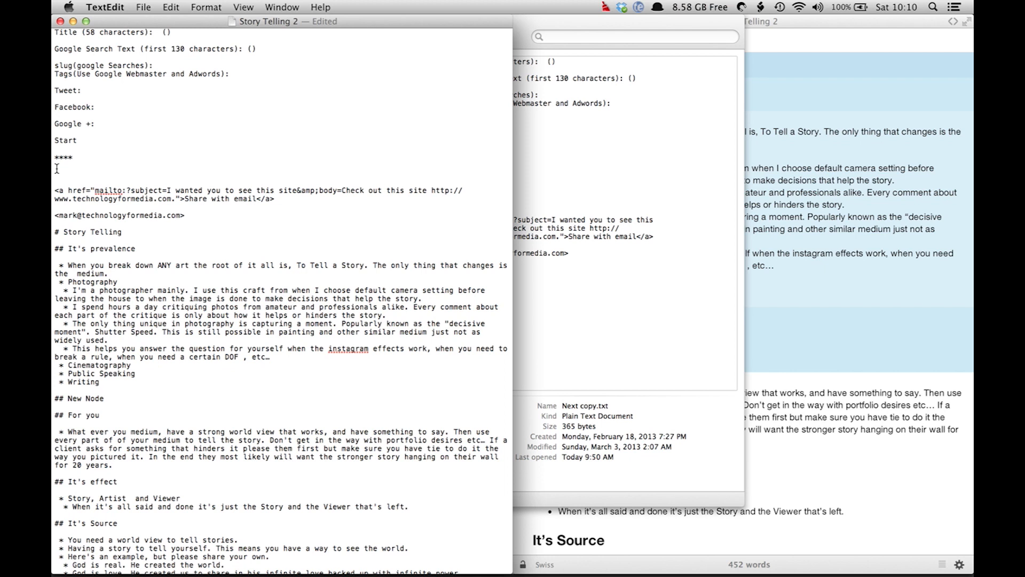
Step: Move the template's Share with email link and contact address from below the **** divider to the document's end, and save
left_click_drag(57, 169, 193, 215)
key("super+c")
key("BackSpace")
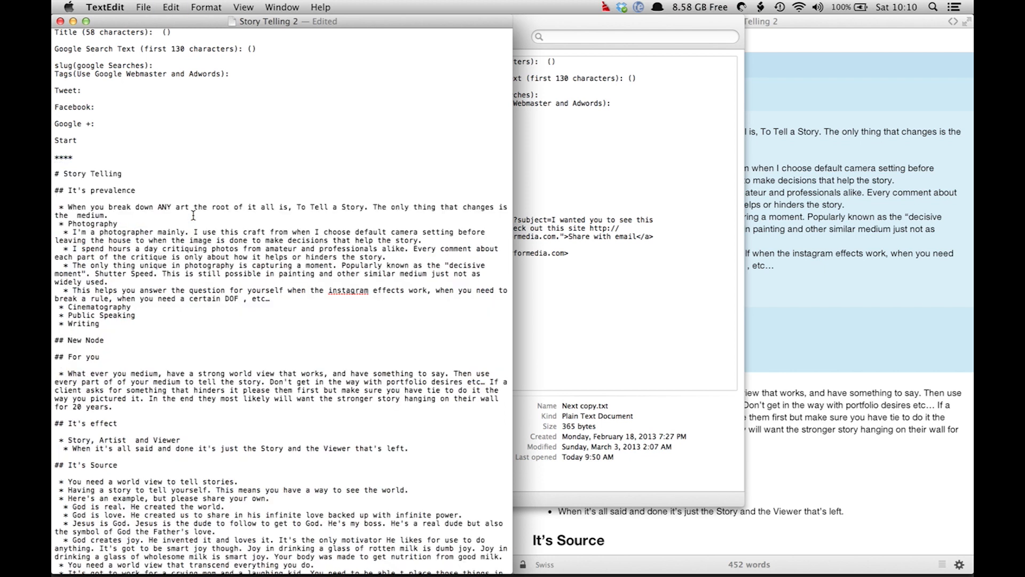
scroll(183, 360, "down", 2)
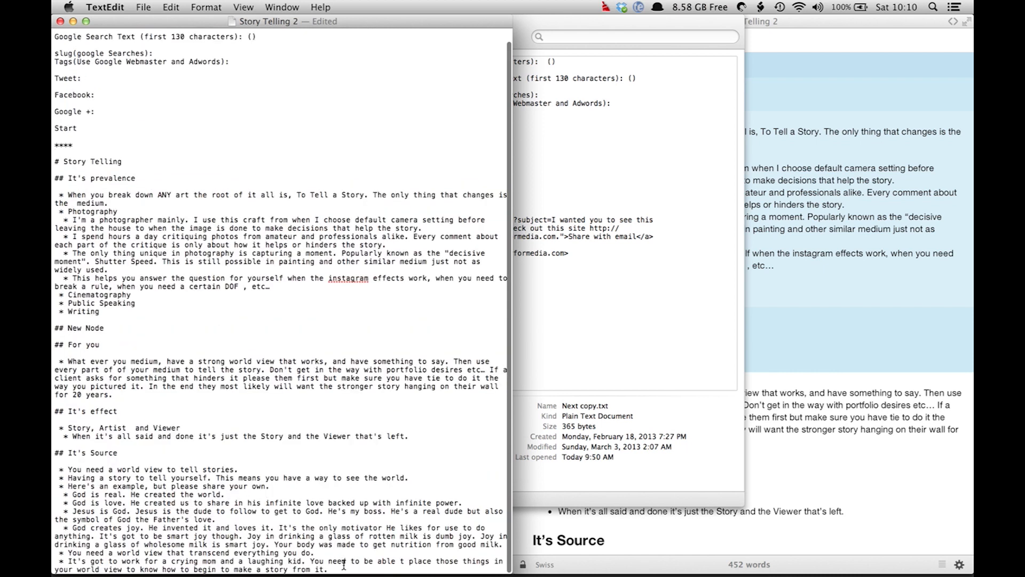
key("Return")
key("Return")
key("super+v")
key("super+s")
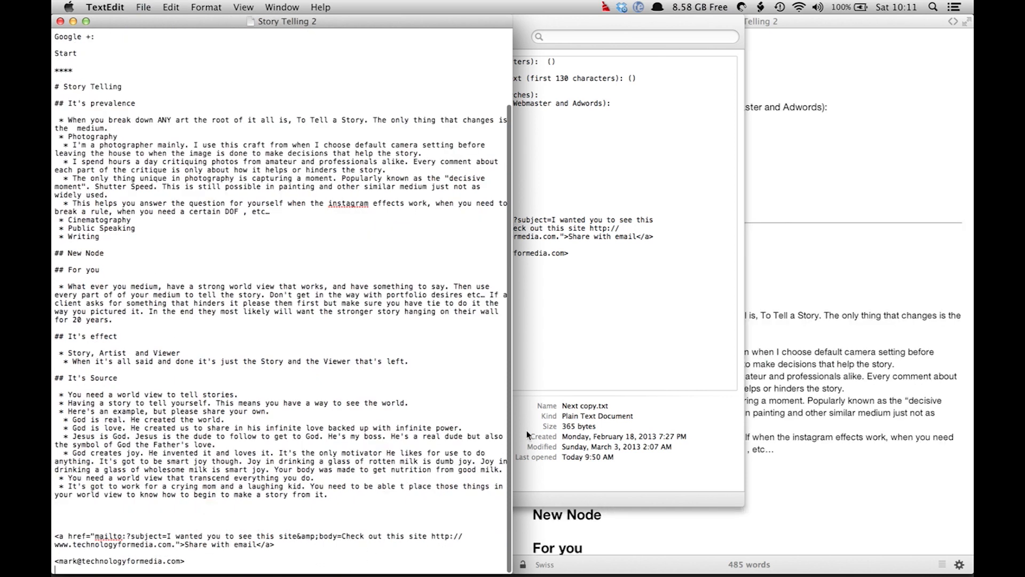
Step: Switch to the Marked preview, test the Share with email and contact address links, and close the resulting mail drafts
left_click(820, 148)
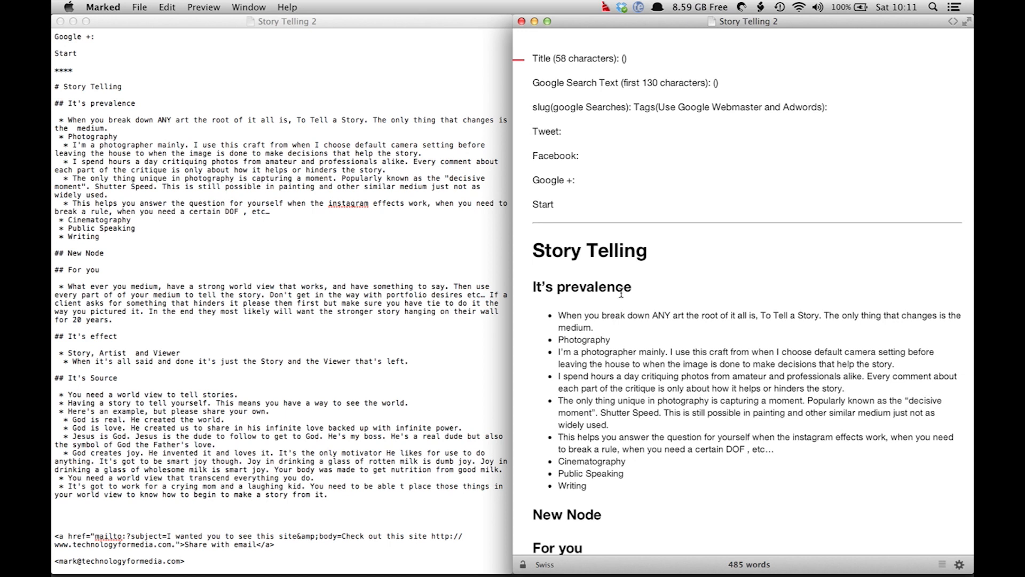
scroll(620, 288, "down", 5)
scroll(621, 294, "down", 7)
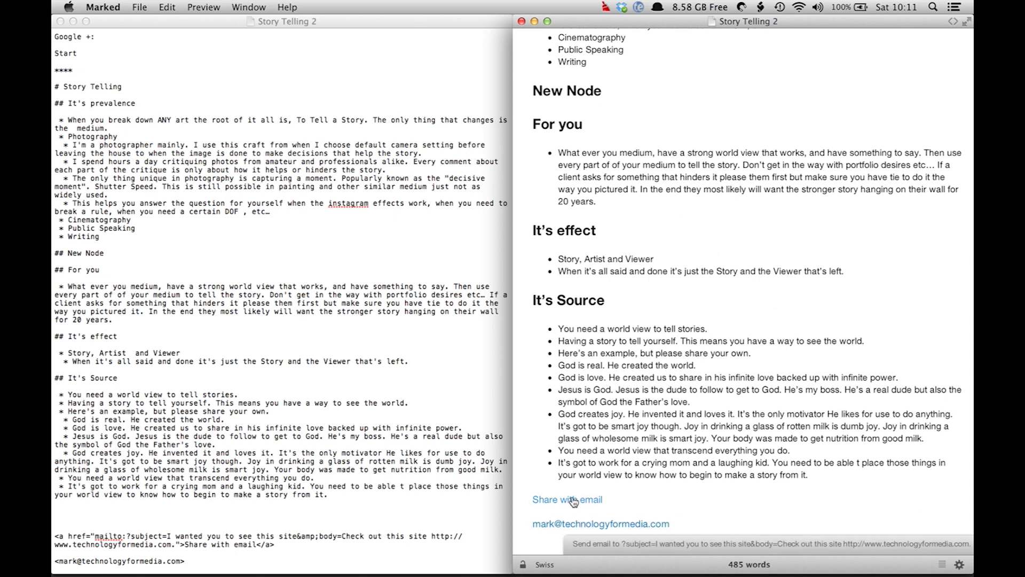
left_click(573, 499)
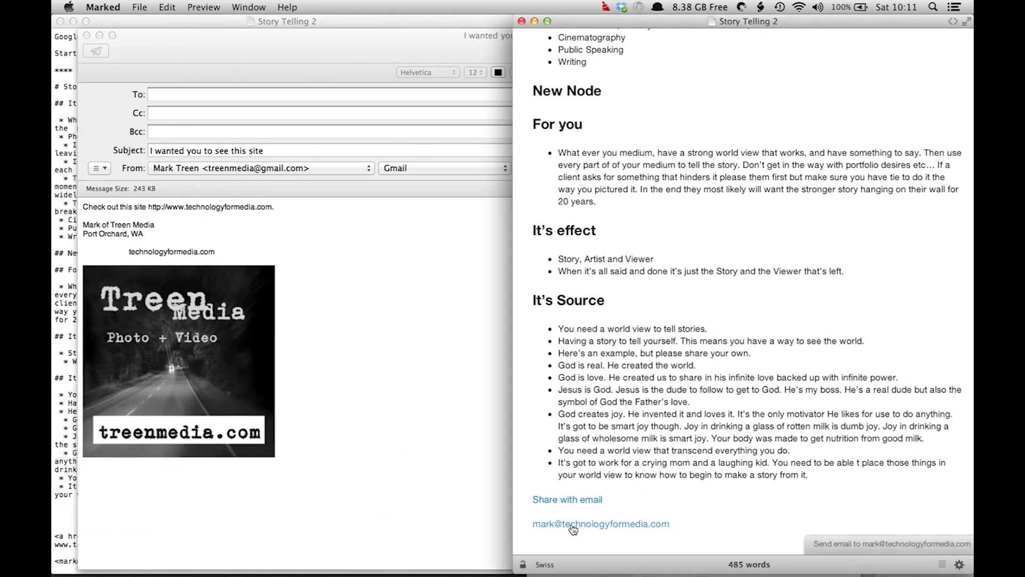
left_click(573, 525)
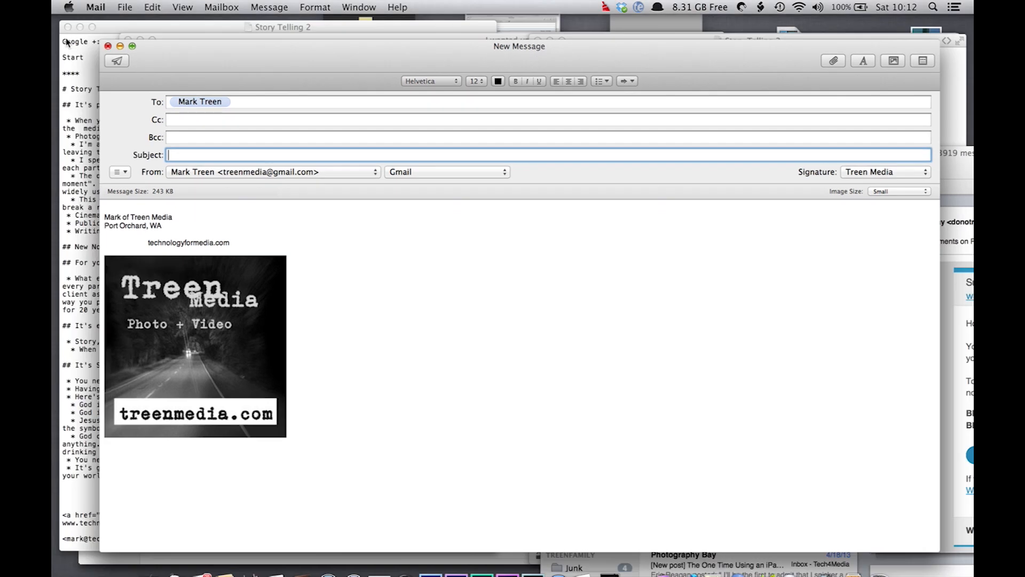
left_click(66, 41)
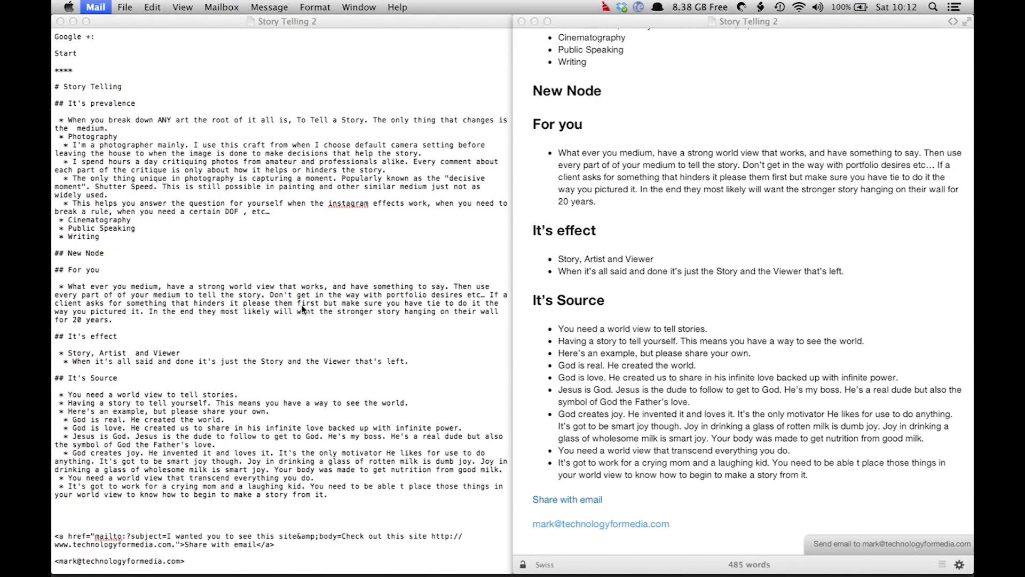
Step: In TextEdit, strip the heading mark from the Story Telling title and move the text into the Title field's parentheses
scroll(303, 309, "up", 2)
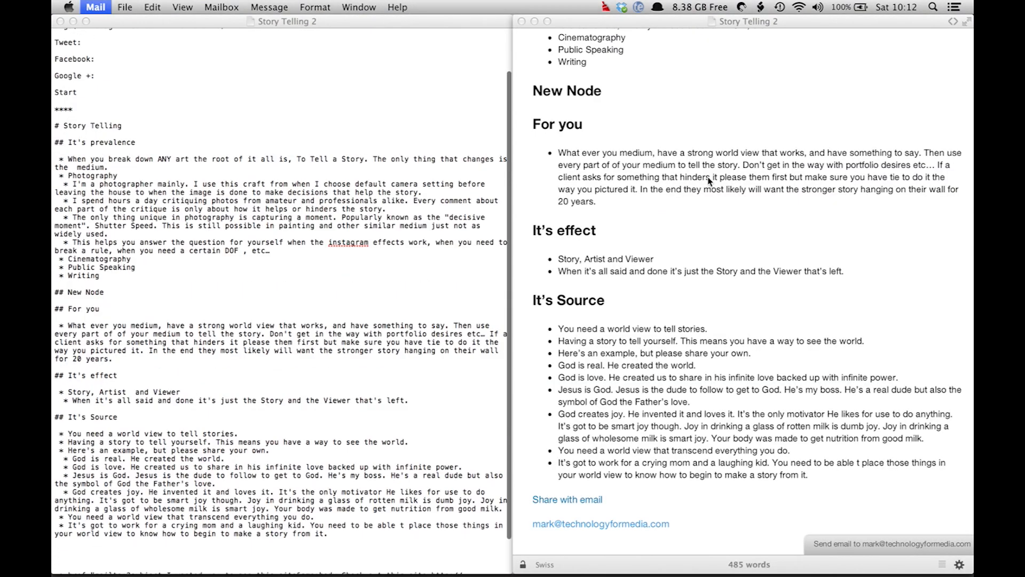
scroll(709, 181, "up", 10)
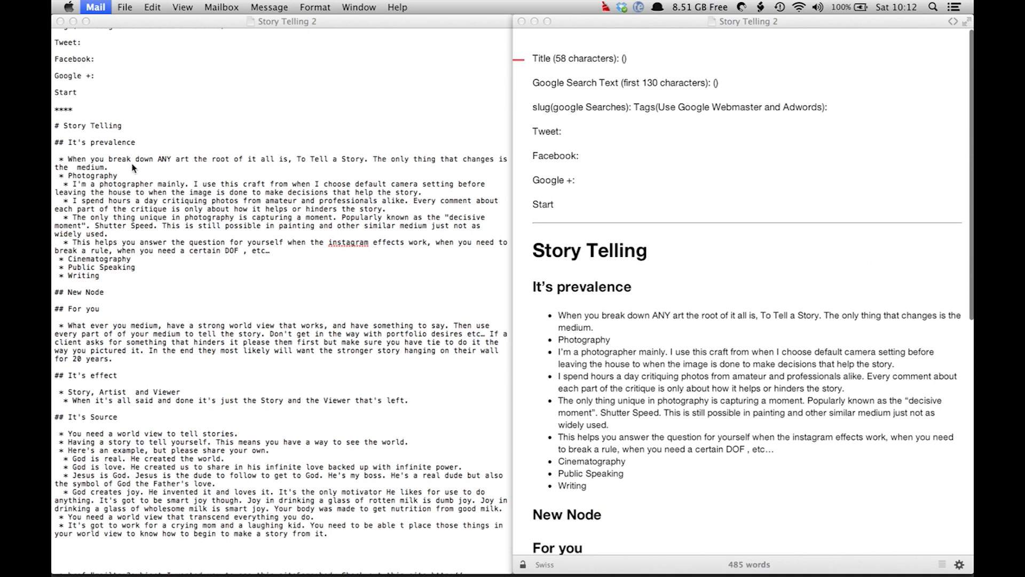
left_click(65, 126)
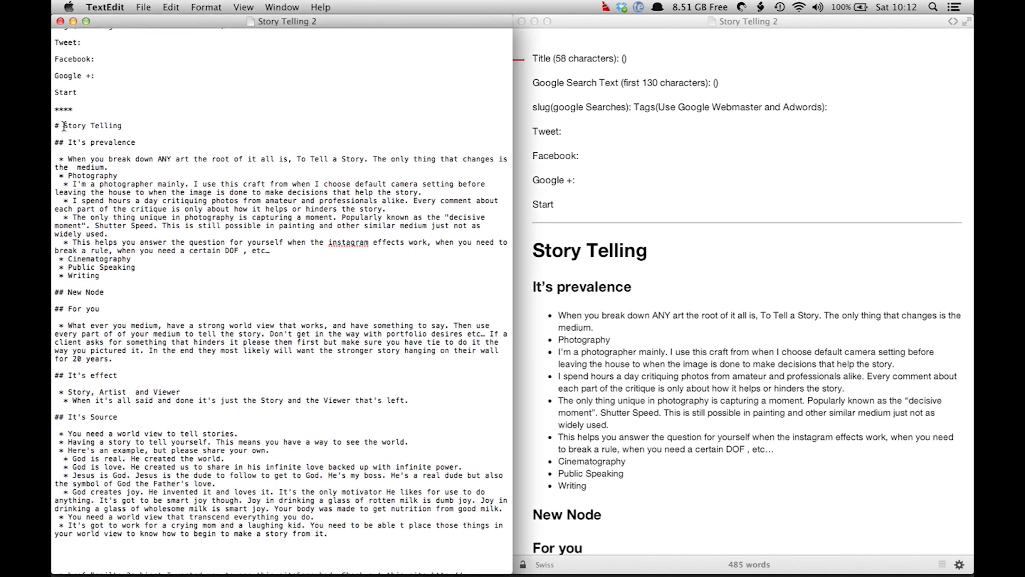
key("BackSpace")
key("BackSpace")
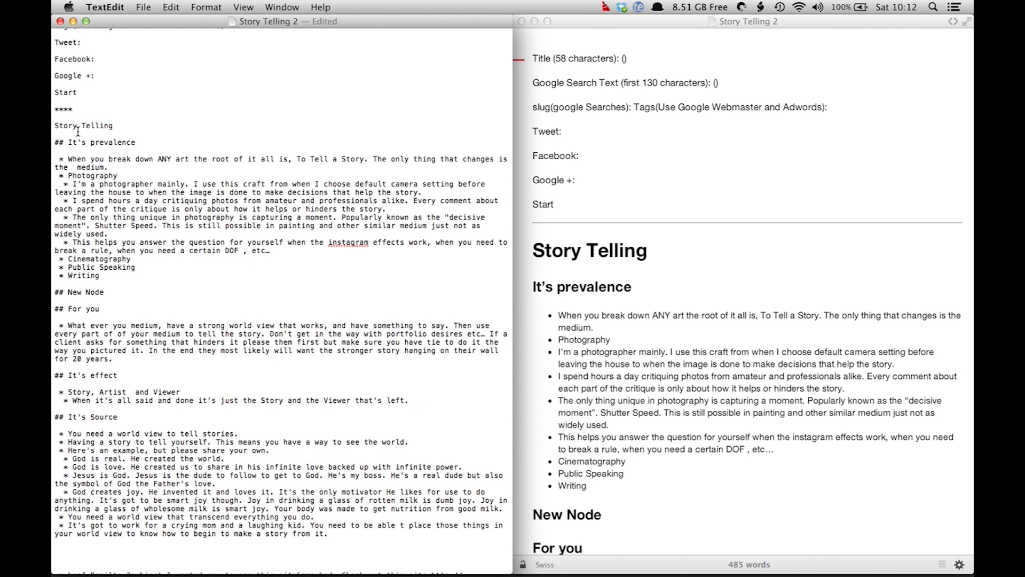
left_click_drag(121, 126, 56, 126)
key("super+x")
scroll(130, 105, "up", 3)
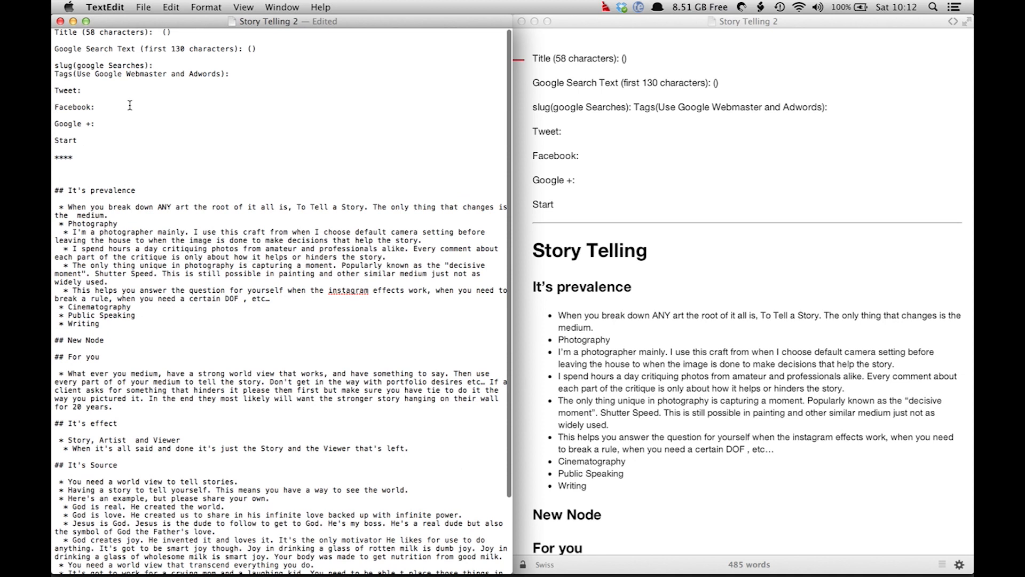
left_click(167, 32)
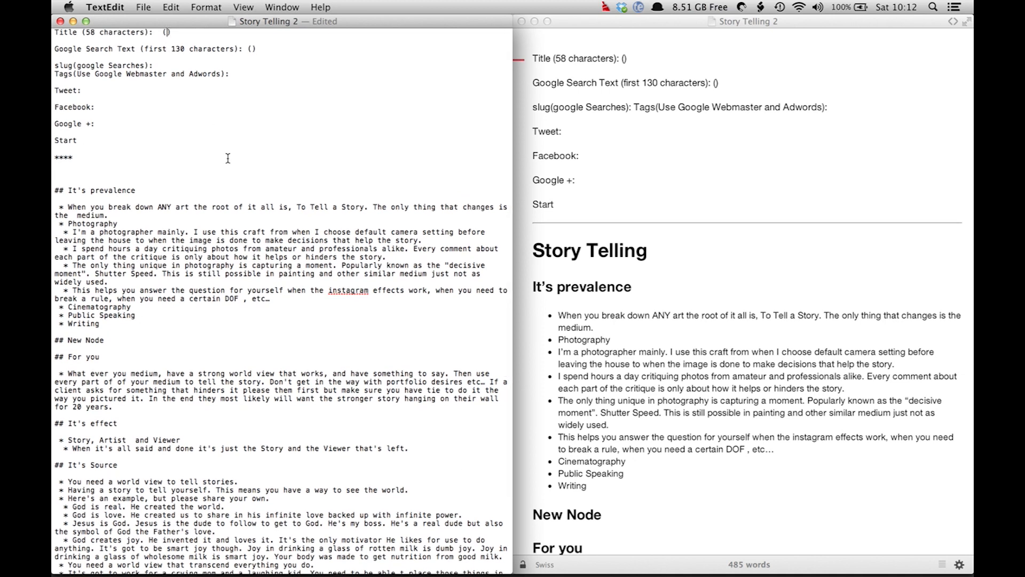
key("super+v")
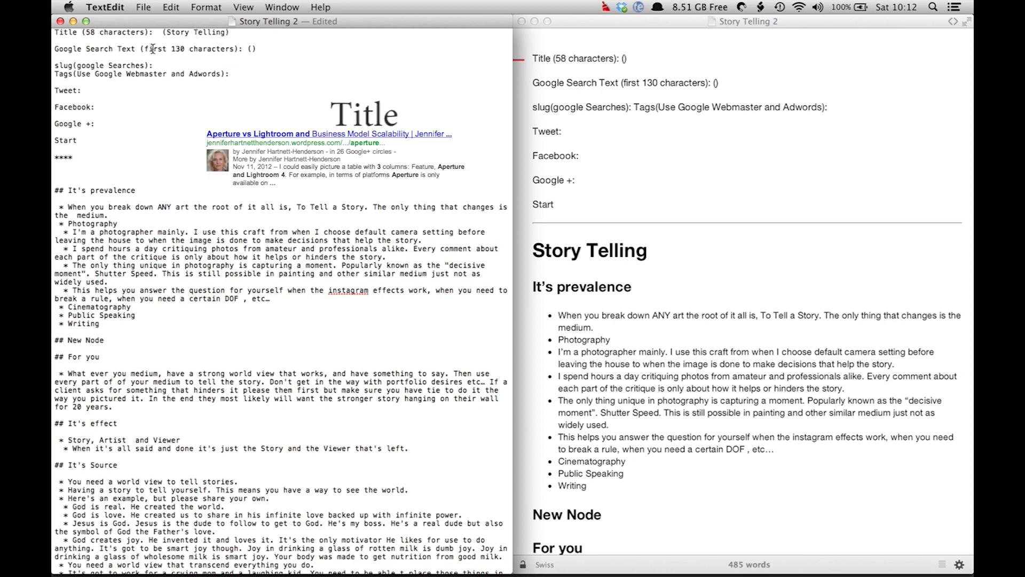
Step: Set the character limit in the template's Title label to 60
left_click(95, 33)
key("BackSpace")
key("BackSpace")
type("60")
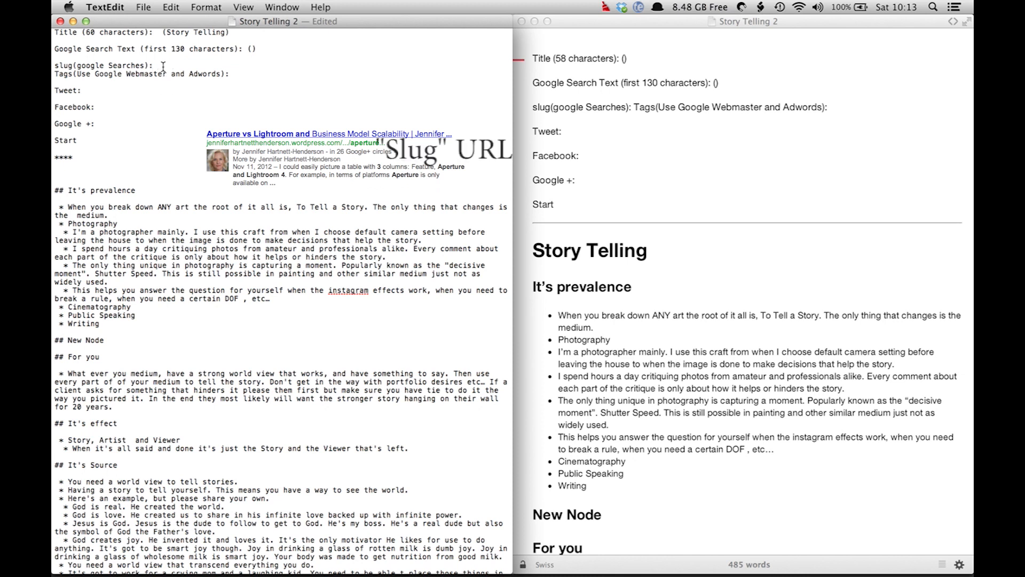
Step: Enter "How to tell a story for any art" as the slug, with a blank line separating it from the Tags line
type("How to tell a sotry for blo")
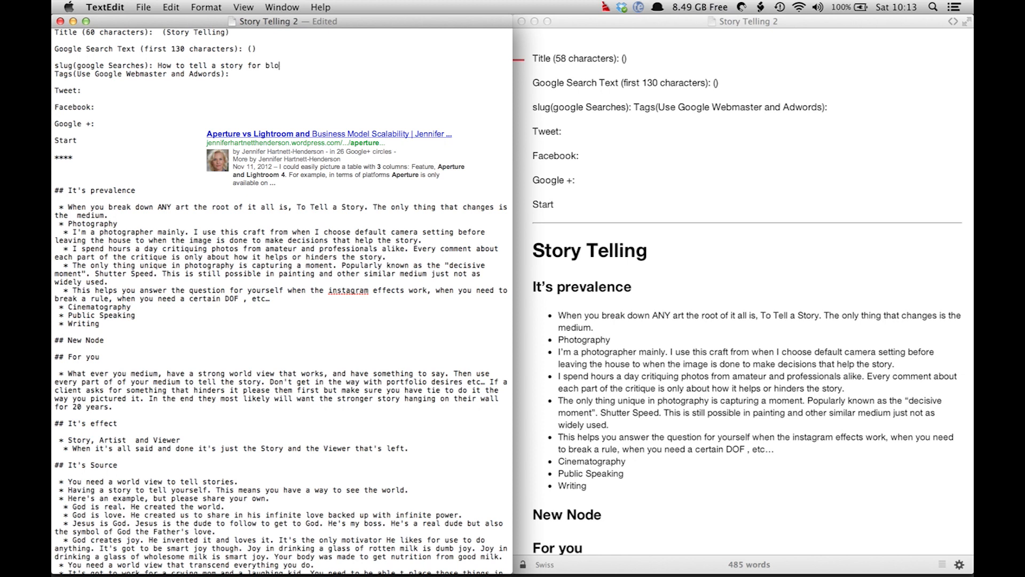
key("BackSpace")
key("BackSpace")
key("BackSpace")
key("BackSpace")
type("any art")
key("Return")
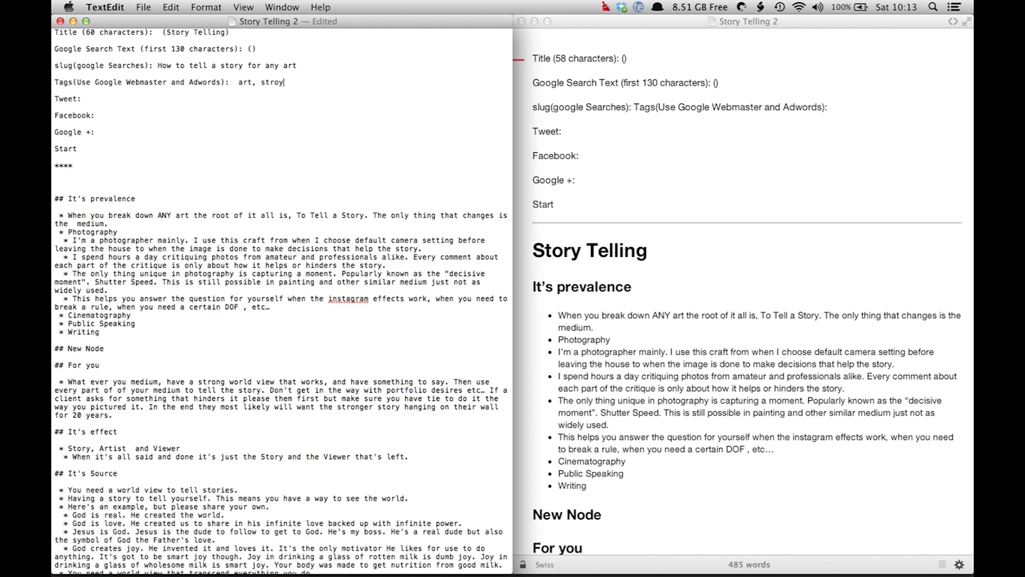
Step: Enter "art, storytelling," in the Tags field, leaving the Tweet and Facebook fields empty
type("telling,")
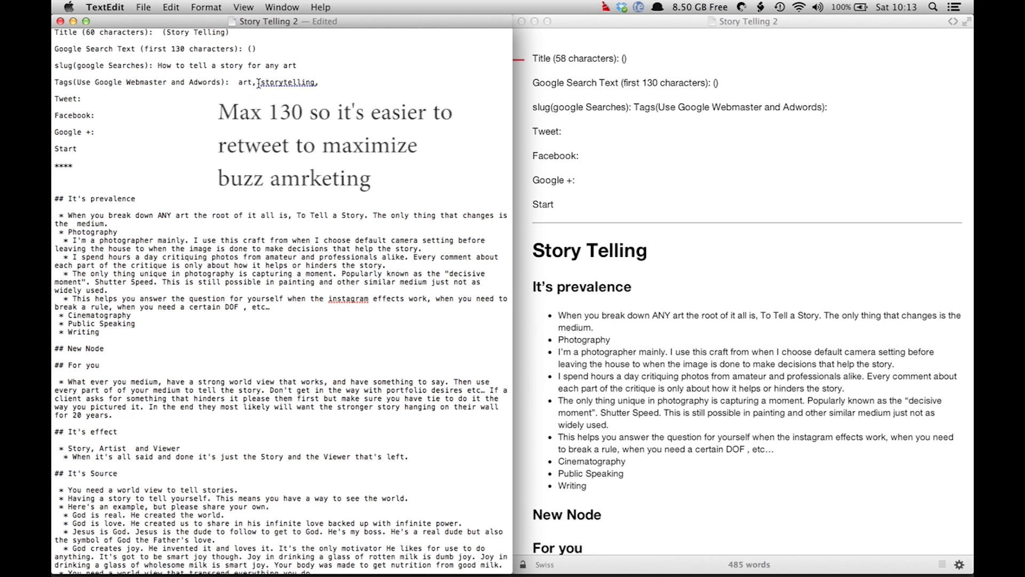
left_click(124, 100)
left_click(107, 114)
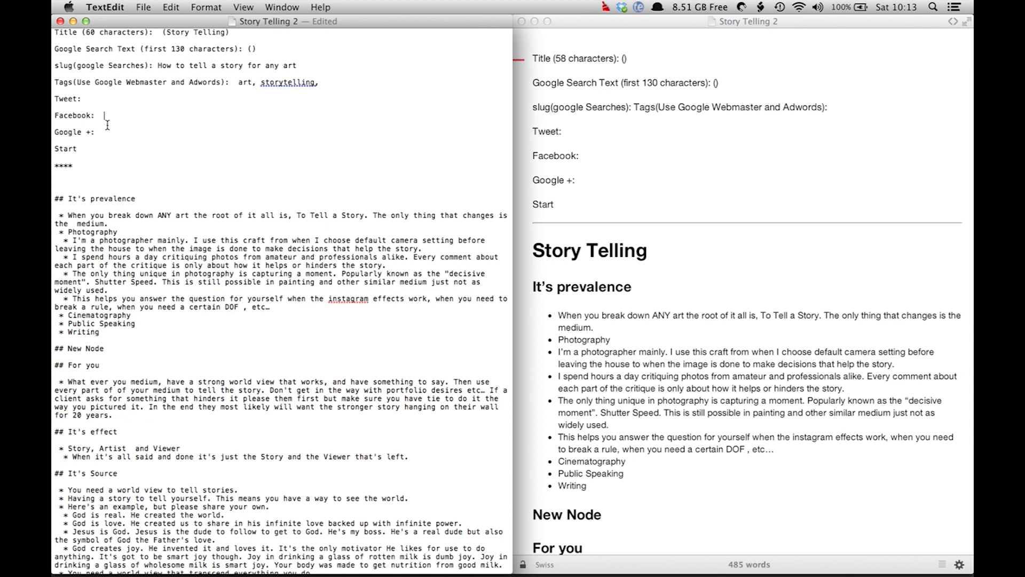
Step: Delete the word Start above the **** divider
left_click(81, 151)
triple_click(81, 151)
key("BackSpace")
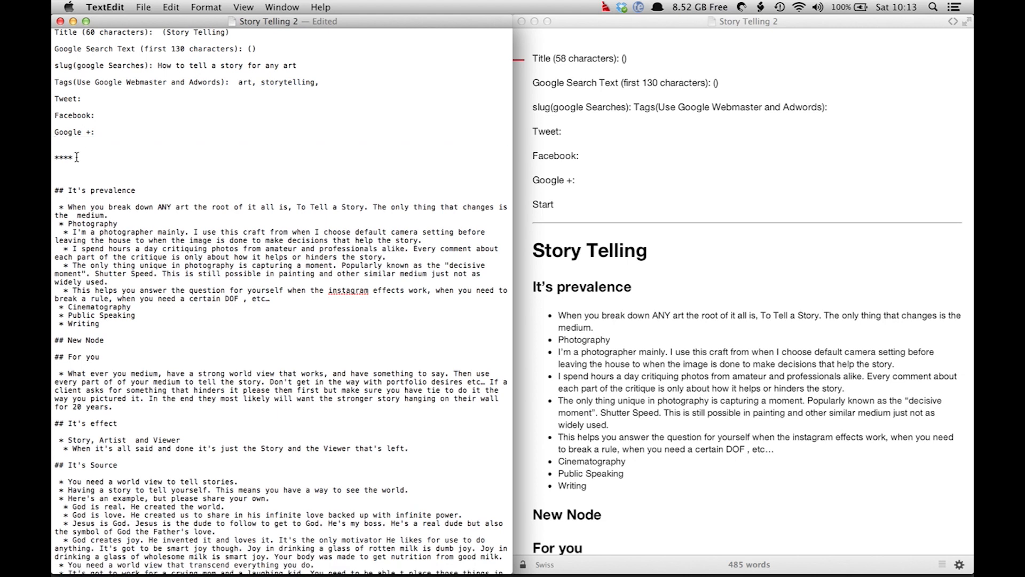
Step: Save the document, promote the It's prevalence heading to level one with a single #, and save again
scroll(105, 266, "down", 1)
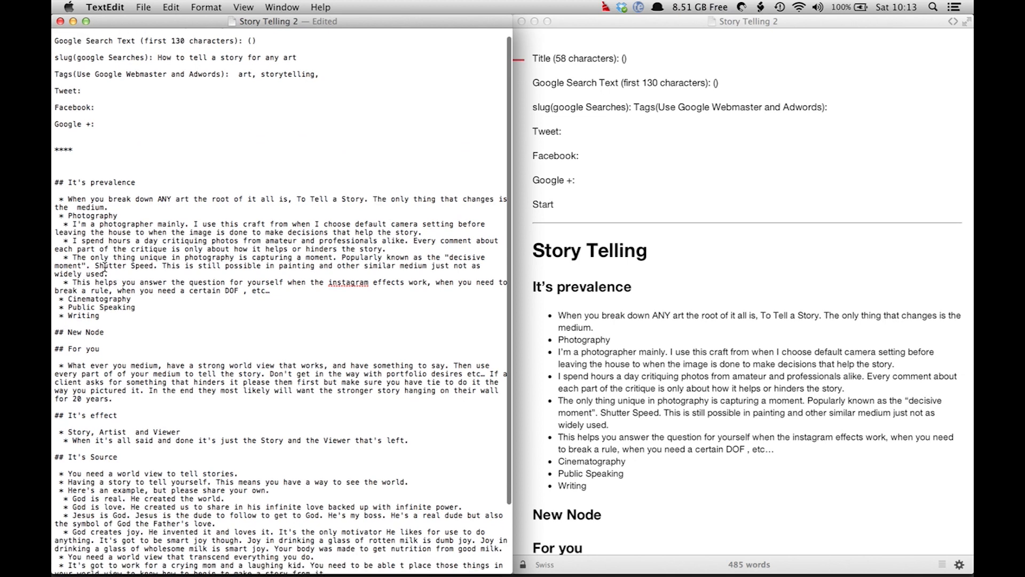
key("super+s")
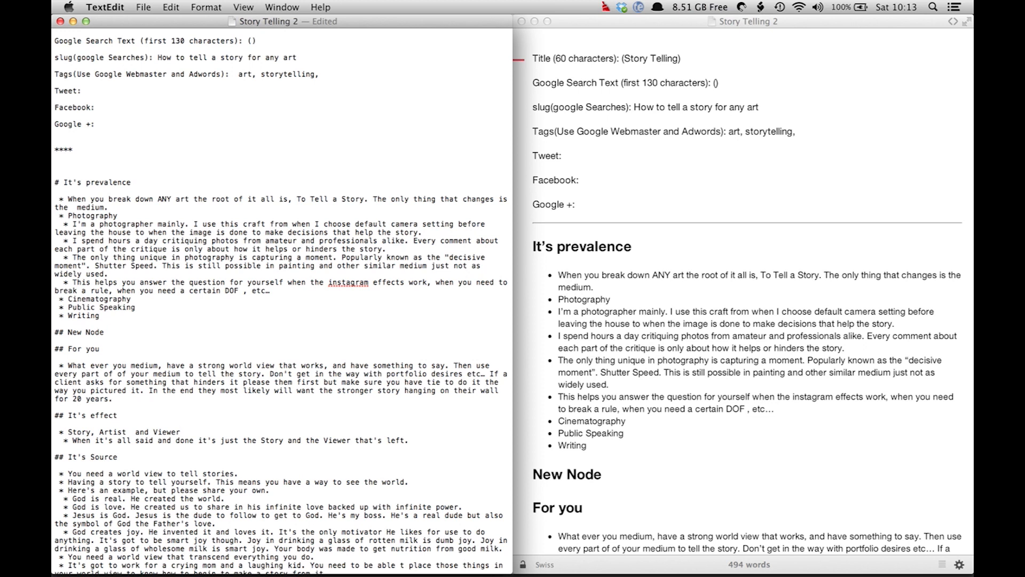
key("super+s")
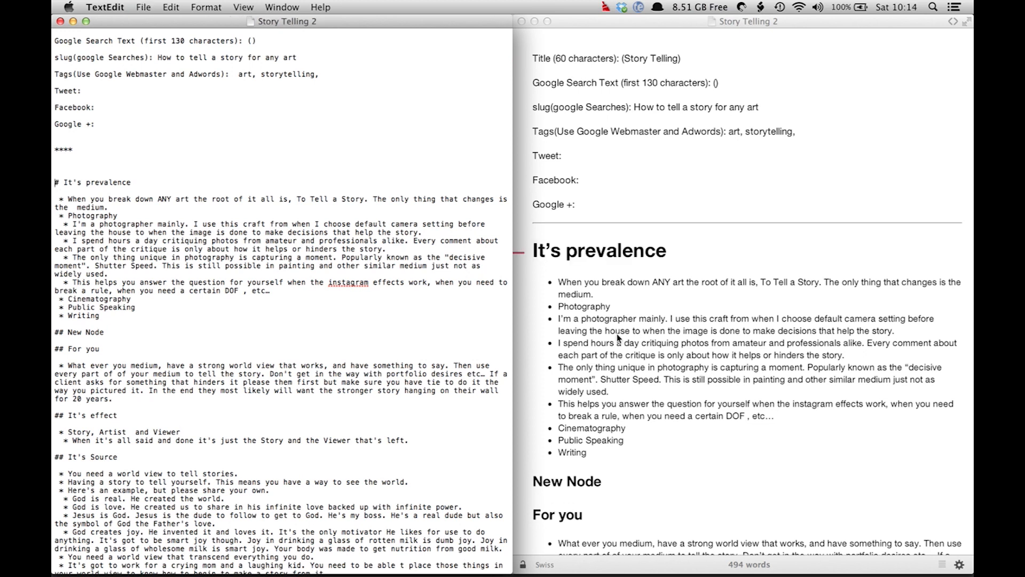
Step: Turn the first bullet under It's prevalence into a plain paragraph with a blank line after it
left_click(63, 199)
key("BackSpace")
key("BackSpace")
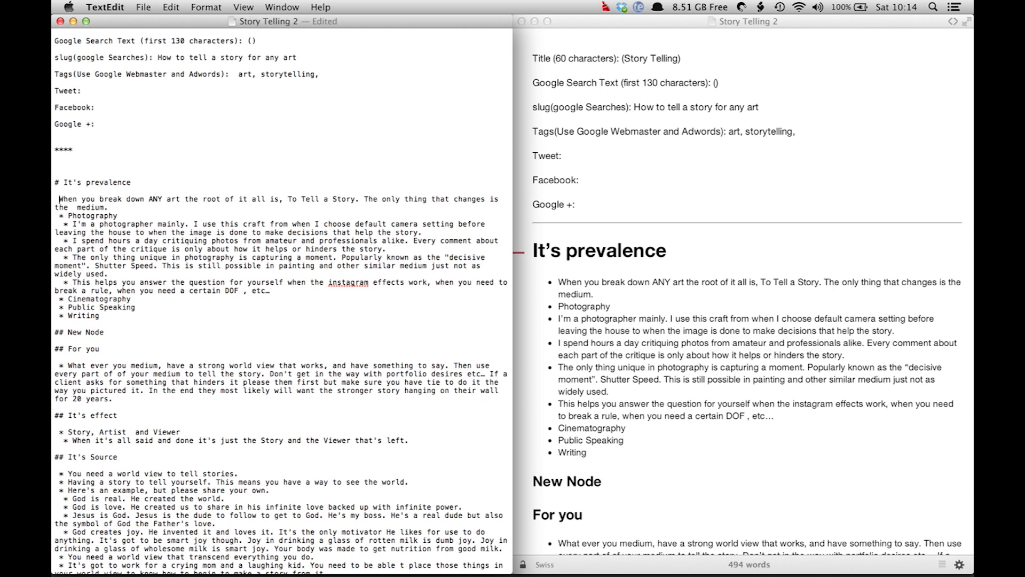
key("BackSpace")
left_click(115, 207)
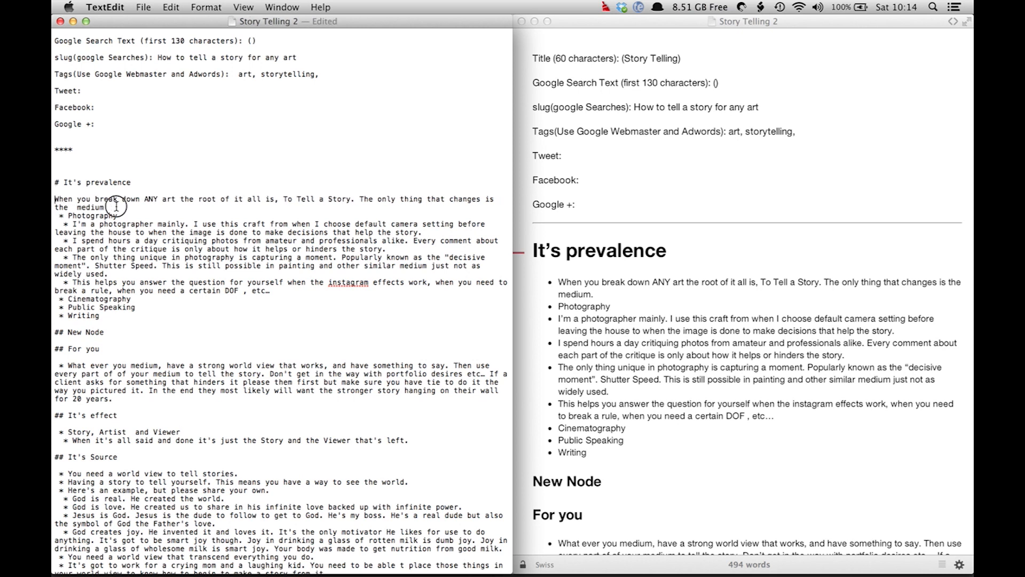
key("Return")
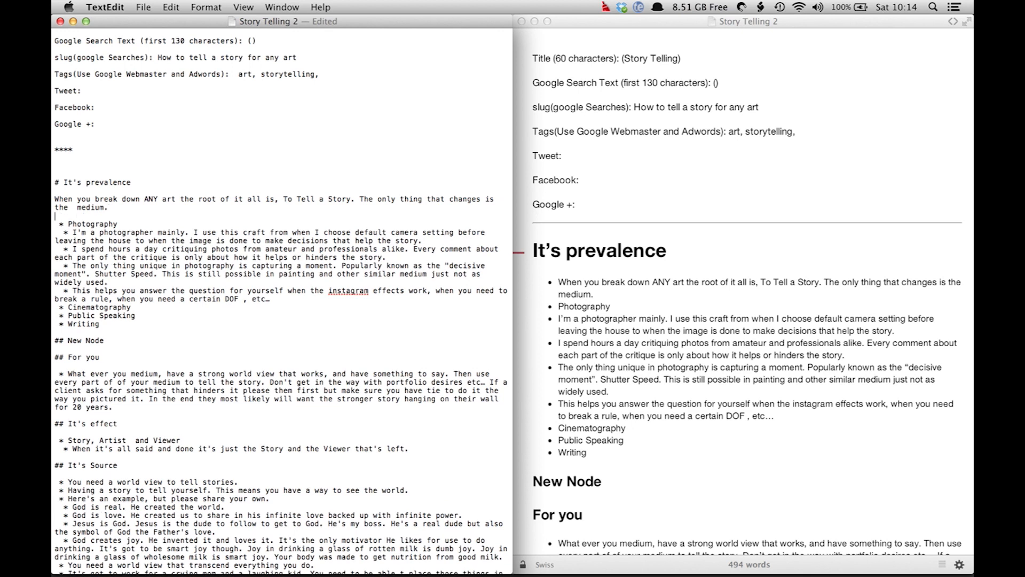
Step: Convert the Photography bullet into a level-three ### heading and save the document
left_click(63, 224)
key("BackSpace")
key("BackSpace")
type("###")
key("super+s")
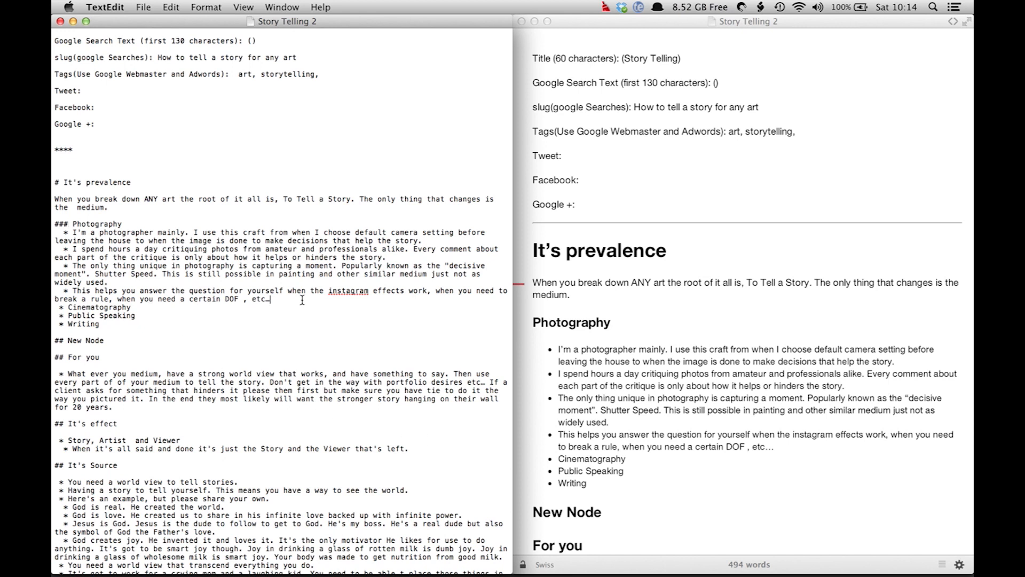
Step: Convert the Cinematography bullet into a level-three ### heading with a blank line before and after it, and save
key("Return")
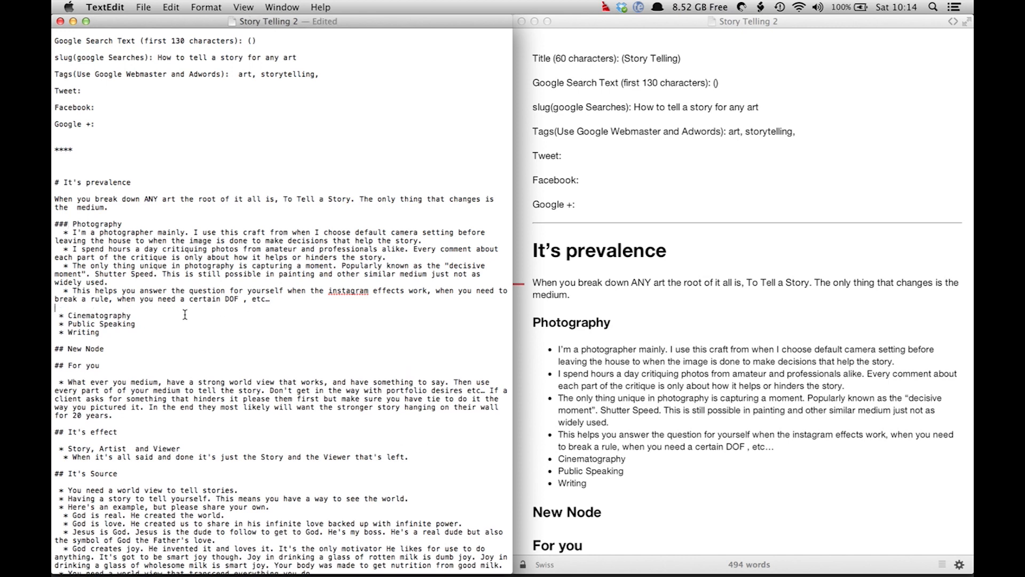
left_click(64, 316)
key("BackSpace")
key("BackSpace")
type("###")
left_click(148, 315)
key("Return")
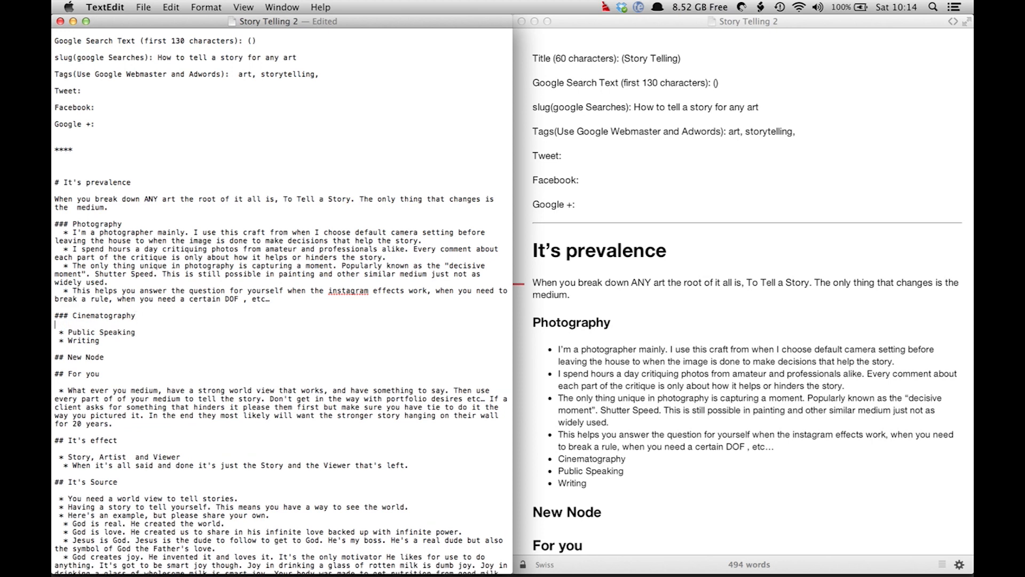
key("super+s")
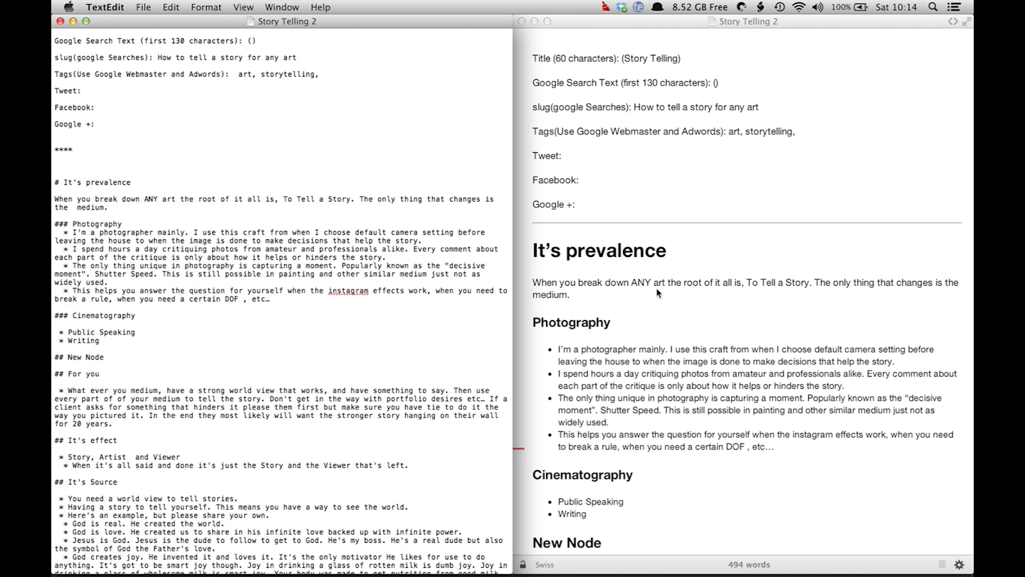
scroll(280, 358, "down", 1)
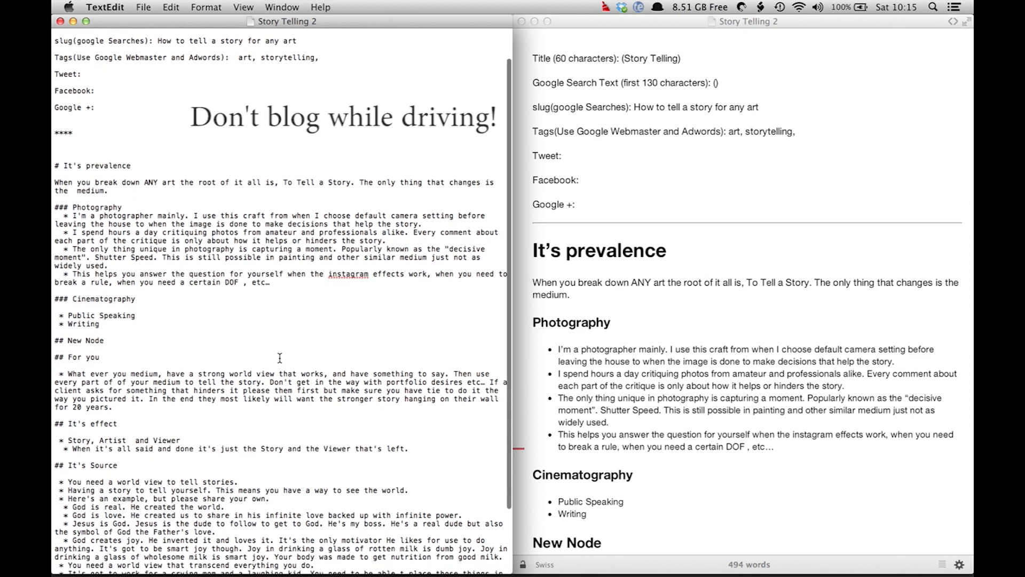
scroll(280, 358, "down", 1)
scroll(280, 357, "down", 2)
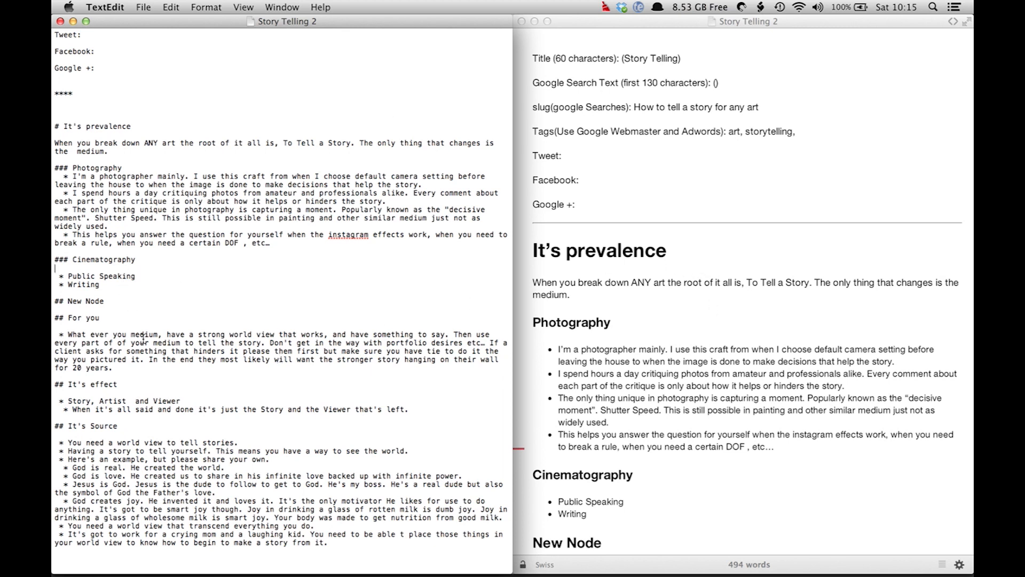
left_click(330, 235)
type("[")
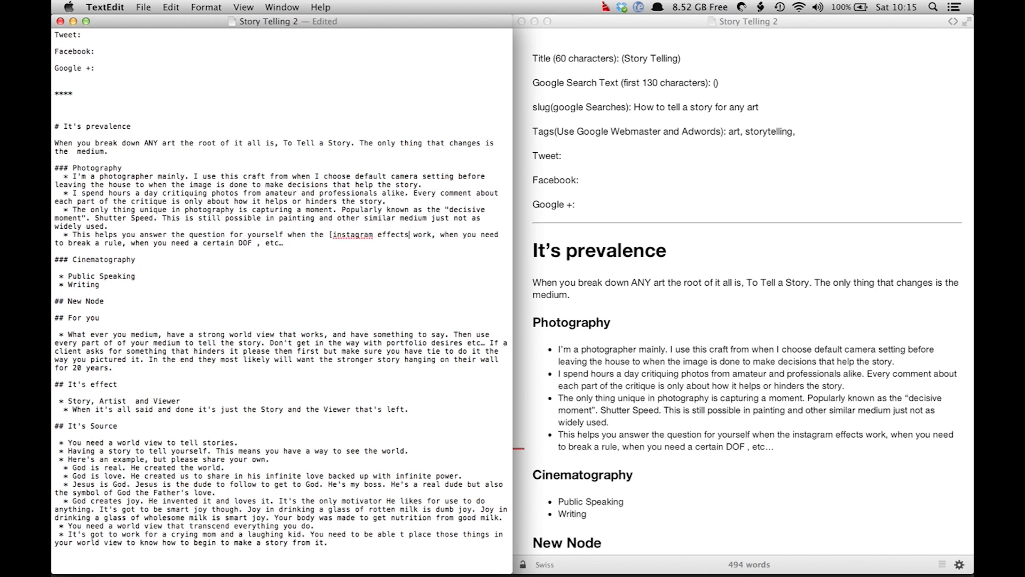
left_click(409, 234)
type("]")
key("BackSpace")
type("]")
type("(t4insta")
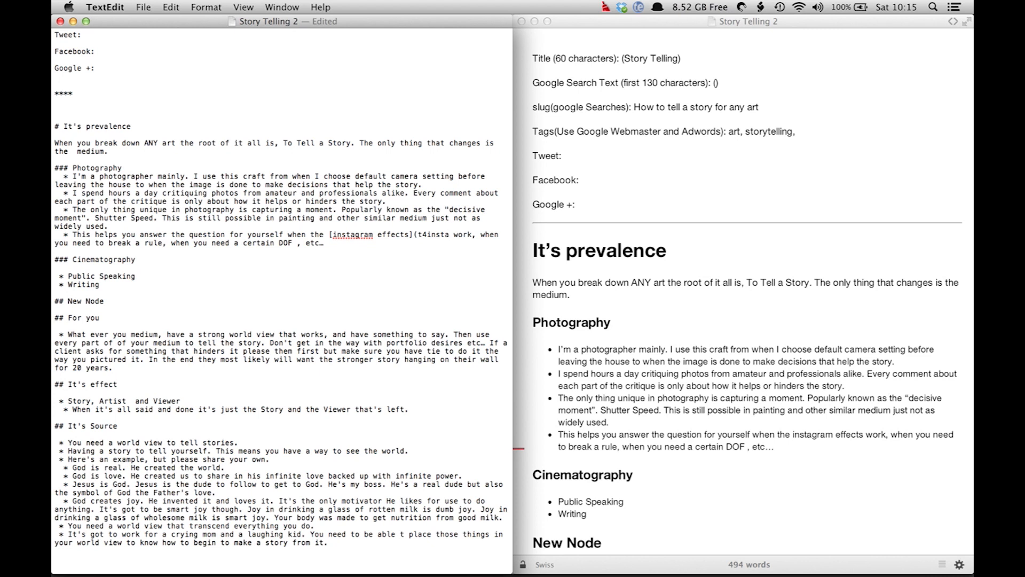
key("space")
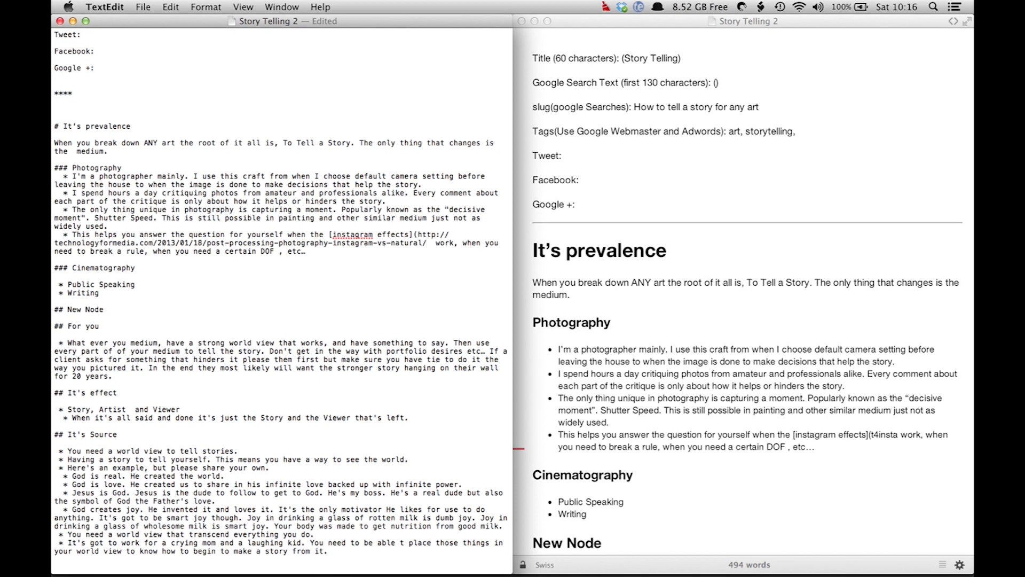
Step: Give the instagram effects link the title "When and How", close its parenthesis, and save the document
type("\"When and H")
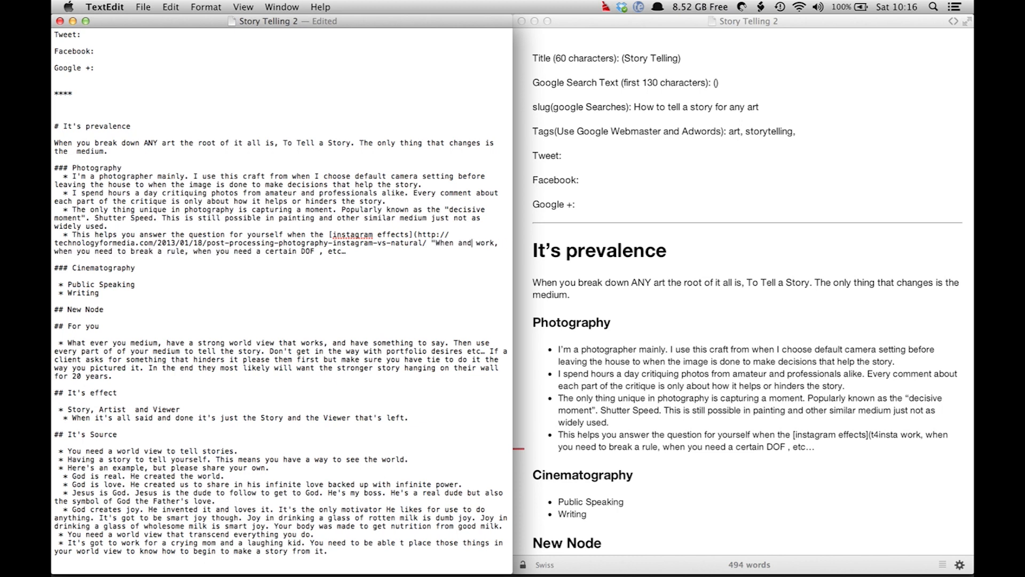
type("ow\")")
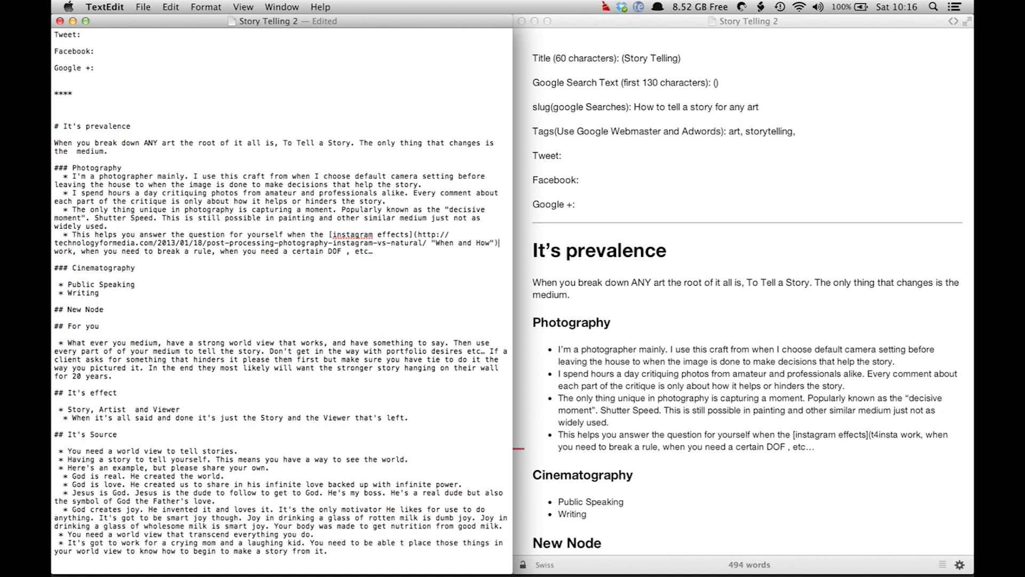
key("super+s")
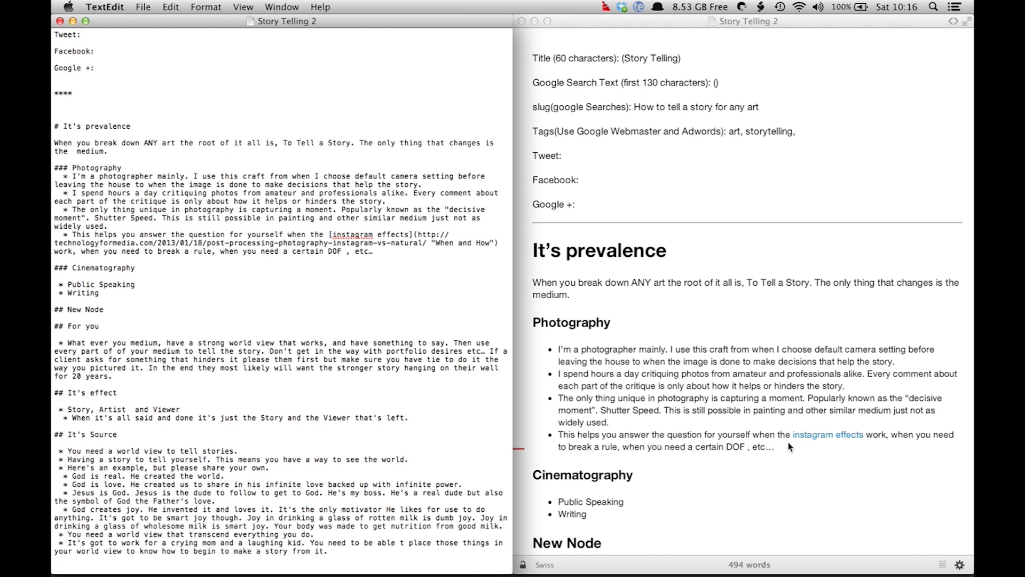
Step: Switch to the Marked preview to check the instagram effects link and review the rendered section from It's prevalence through For you
left_click(822, 440)
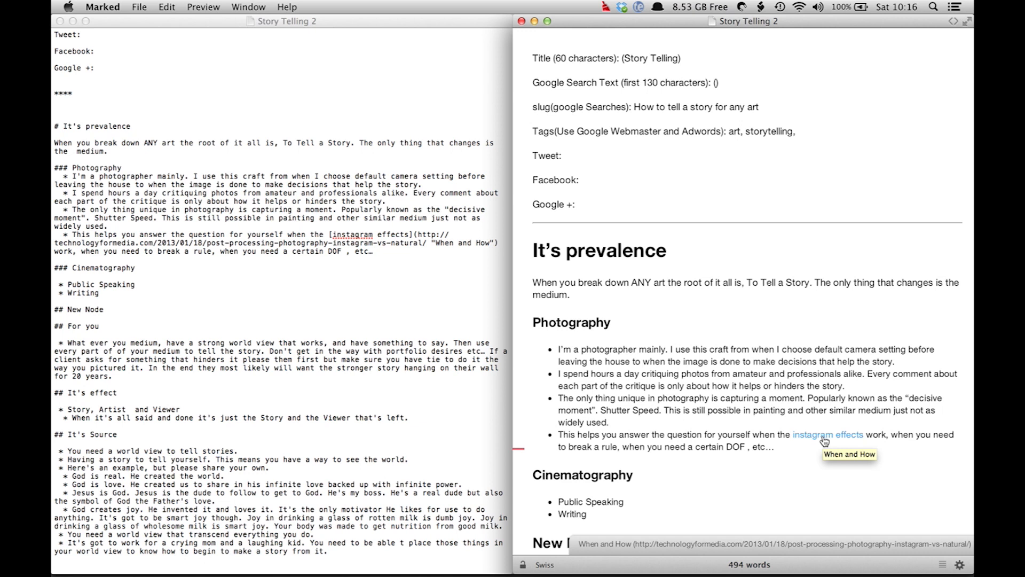
scroll(719, 457, "down", 3)
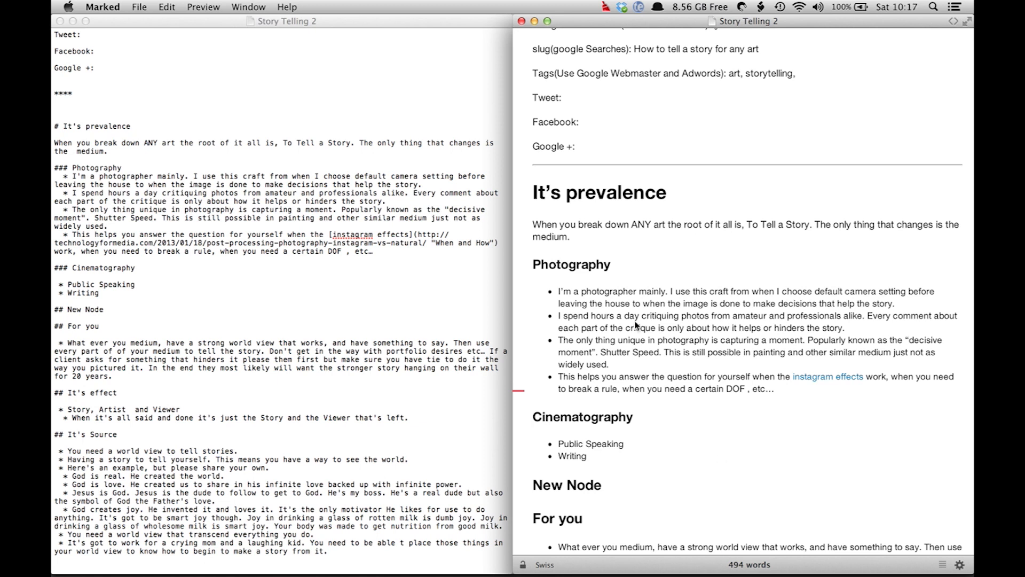
left_click(533, 190)
left_click_drag(533, 190, 636, 519)
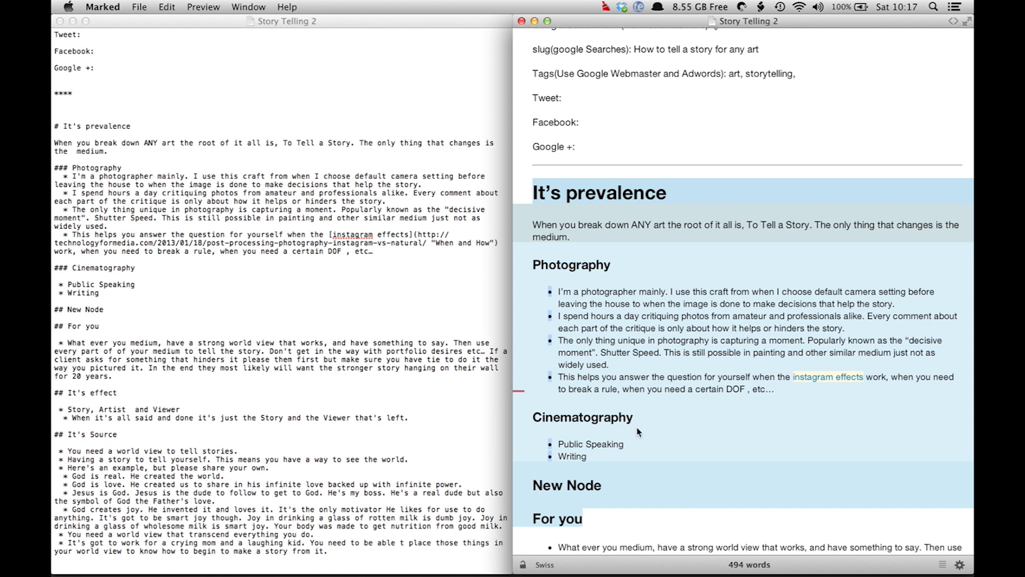
scroll(639, 431, "up", 3)
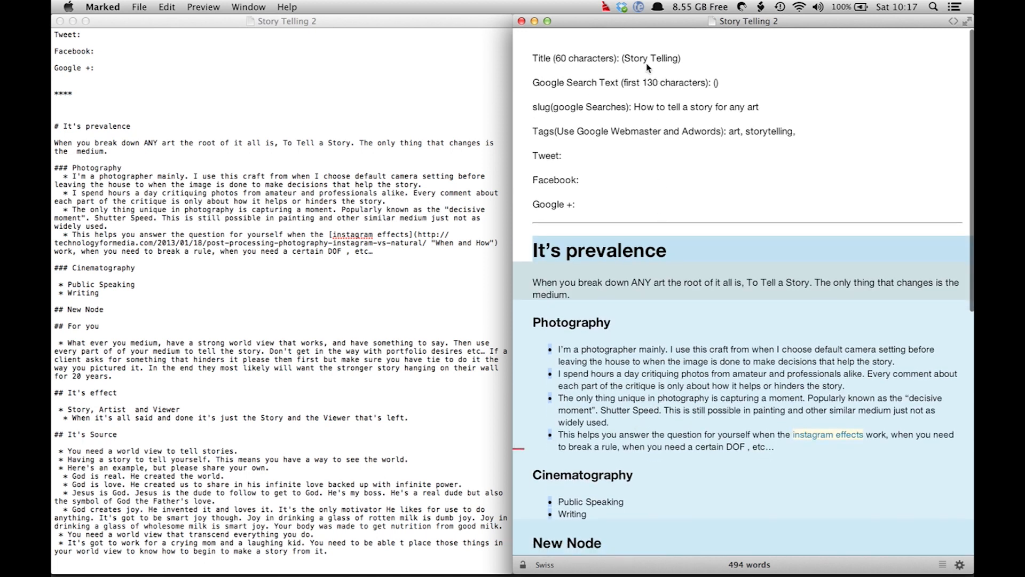
left_click(647, 59)
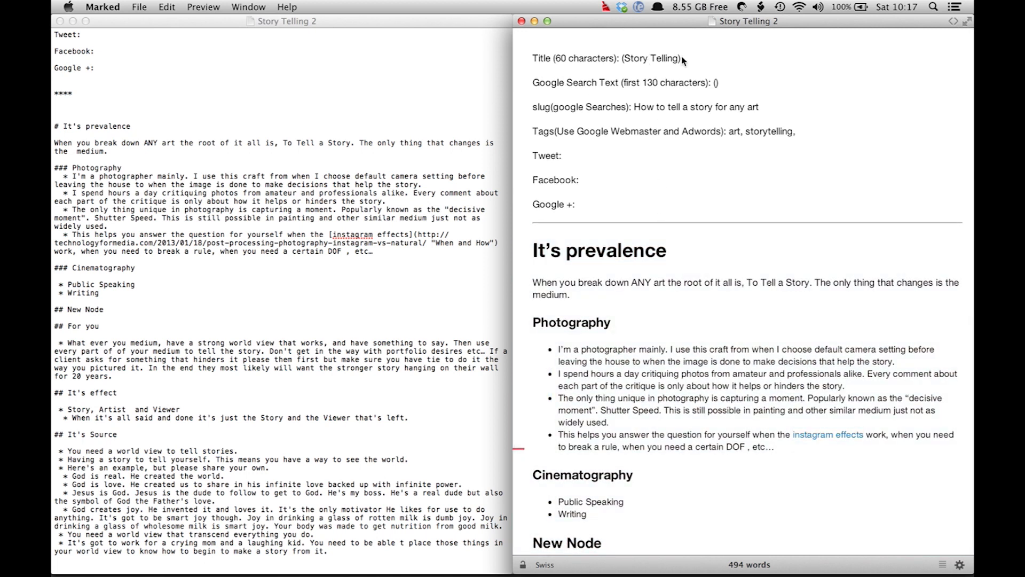